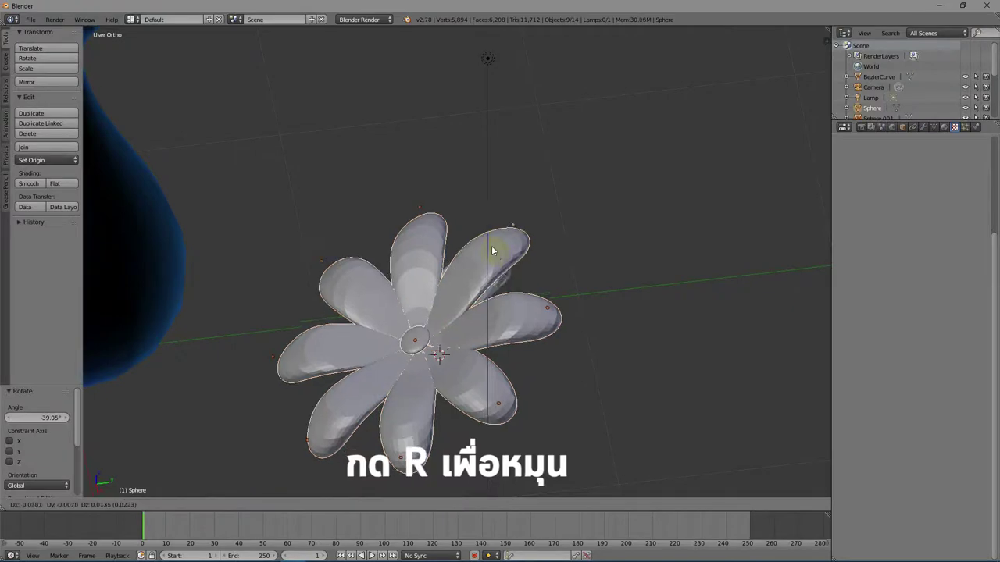
Place the flower clear of the leftover petals at its old position and delete the two stray petals.
left_click(667, 102)
right_click(476, 273)
key("x")
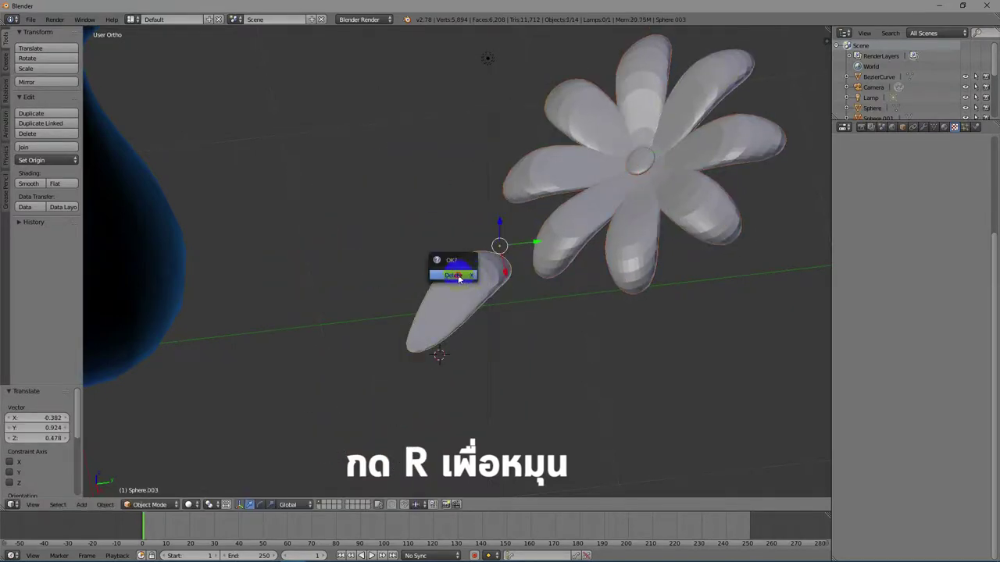
left_click(470, 275)
right_click(460, 270)
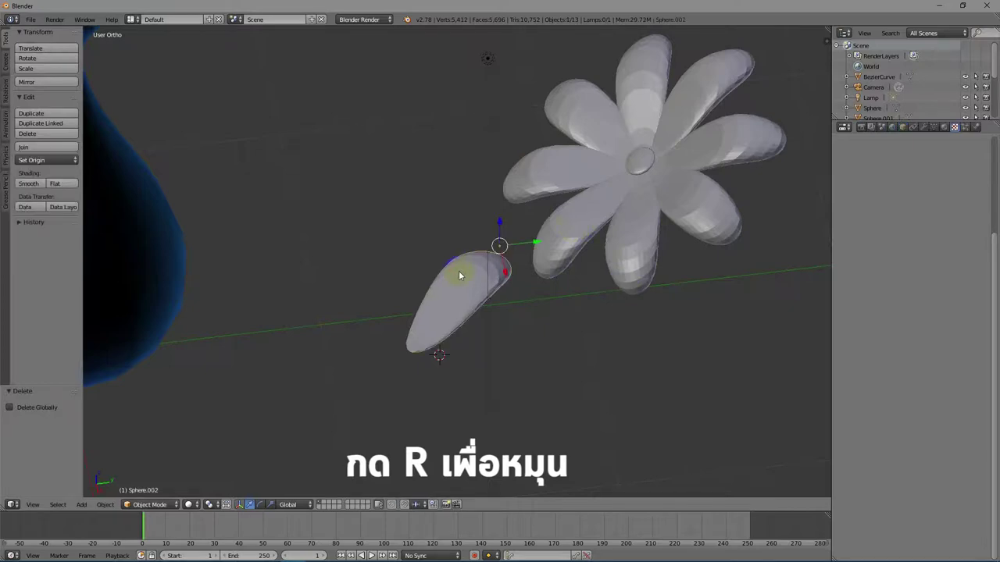
key("x")
left_click(465, 270)
Select all eight petals and the flower's centre and rotate them about -63° in the right view to stand the flower upright.
middle_click_drag(529, 263, 577, 180)
right_click(634, 89)
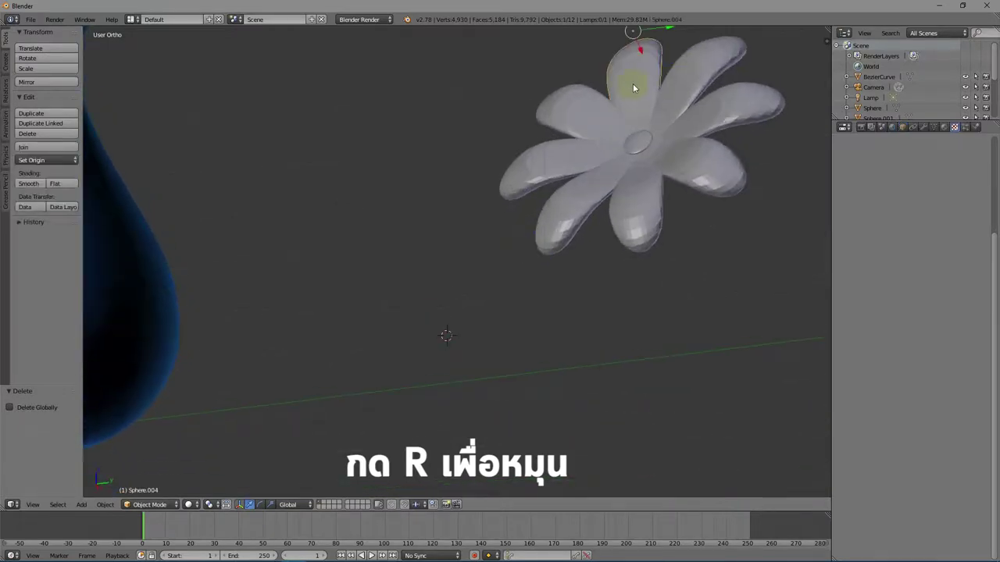
right_click(639, 139, "shift")
right_click(699, 86, "shift")
right_click(714, 104, "shift")
right_click(684, 166, "shift")
right_click(621, 188, "shift")
right_click(566, 153, "shift")
right_click(574, 116, "shift")
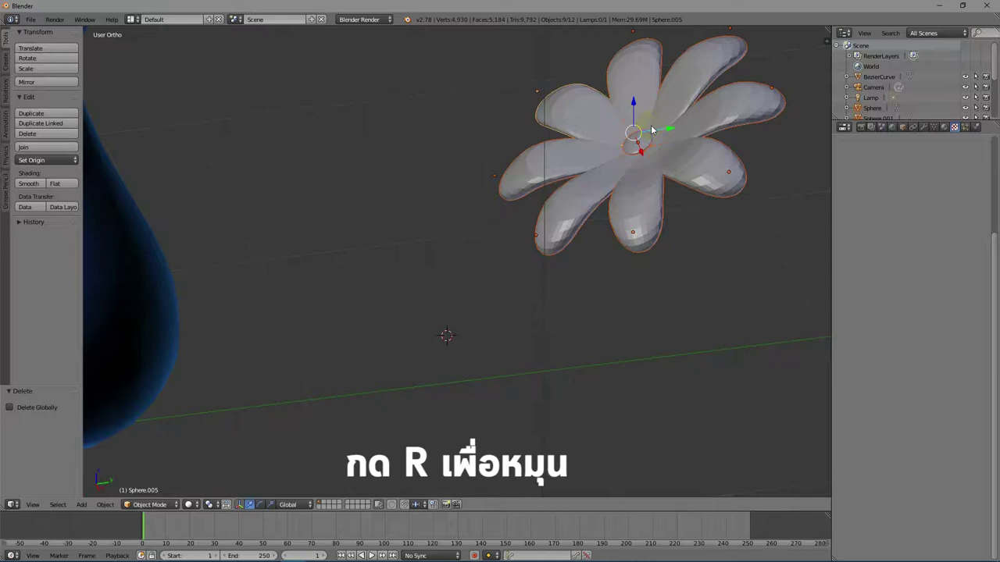
key("KP_7")
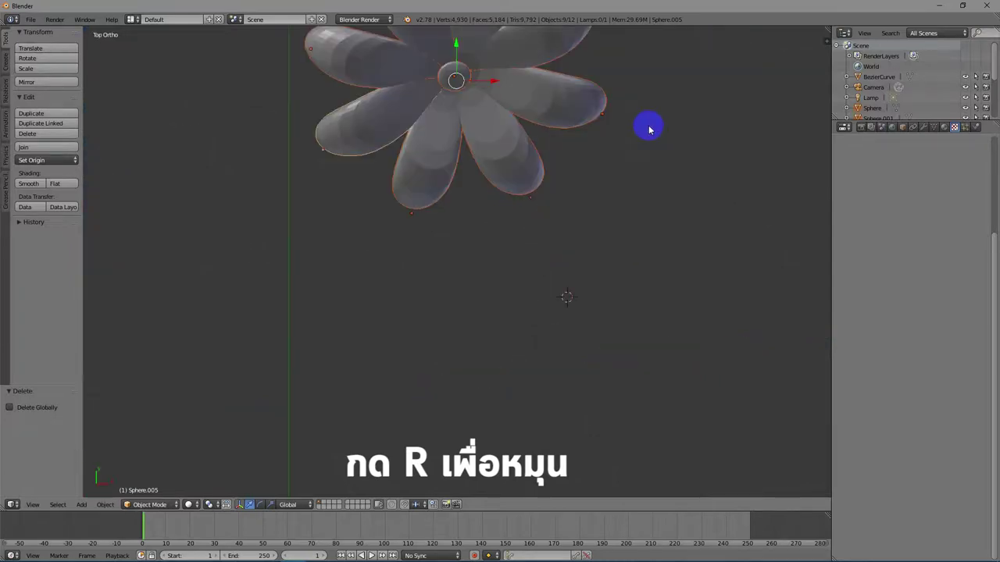
key("KP_3")
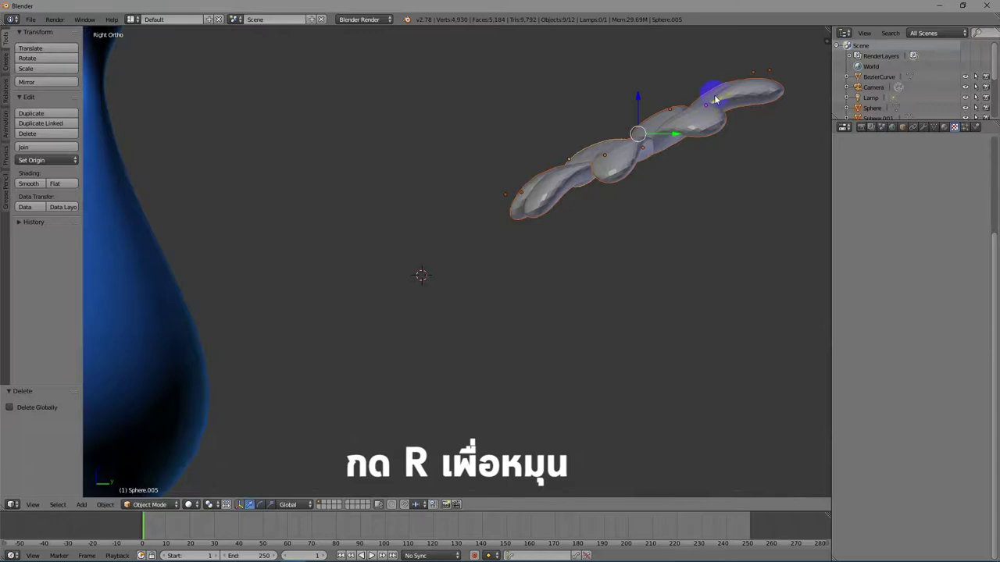
key("r")
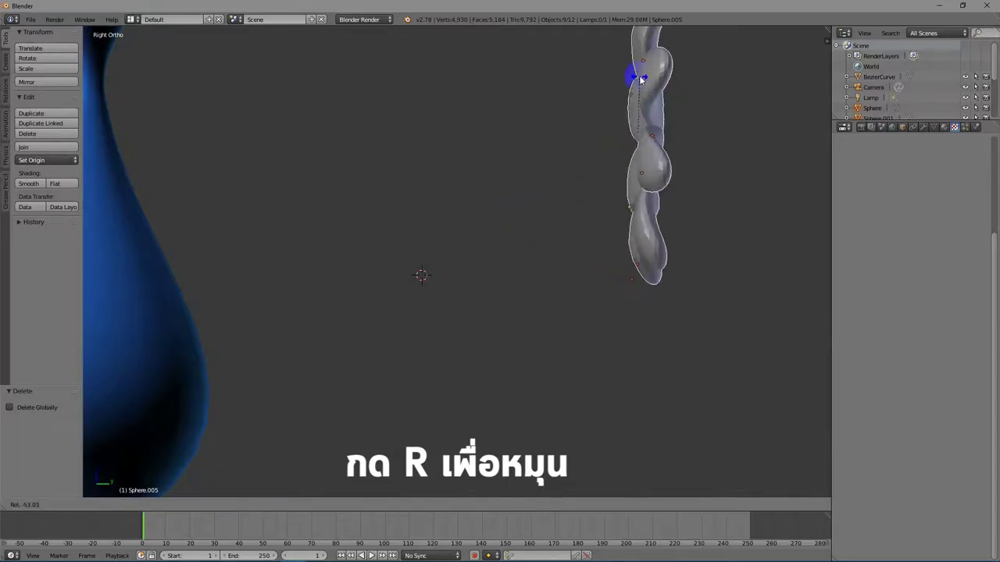
left_click(640, 80)
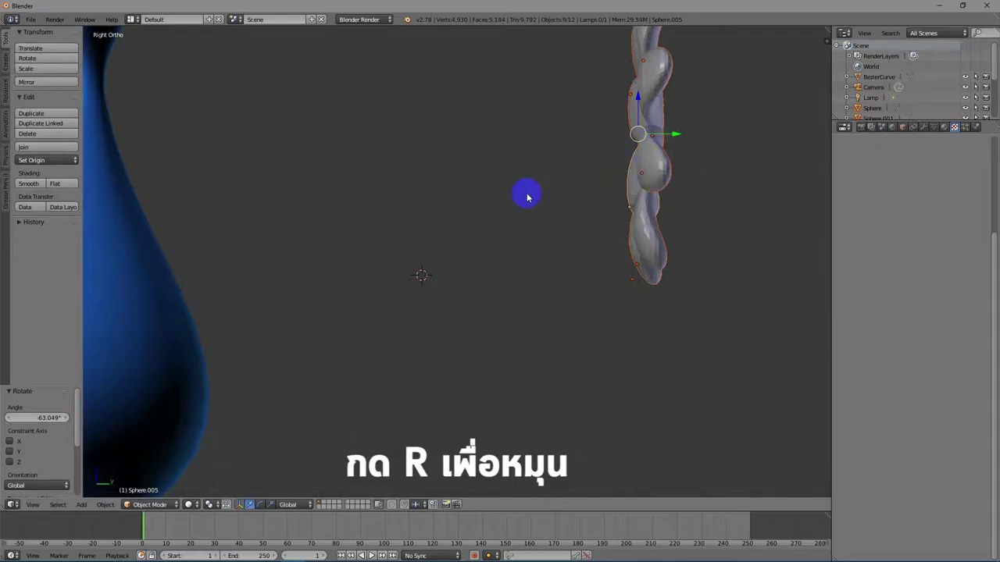
Move the whole flower above the vase's mouth, by about -2.172 in Y and 1.695 in Z.
scroll(562, 196, "down", 2)
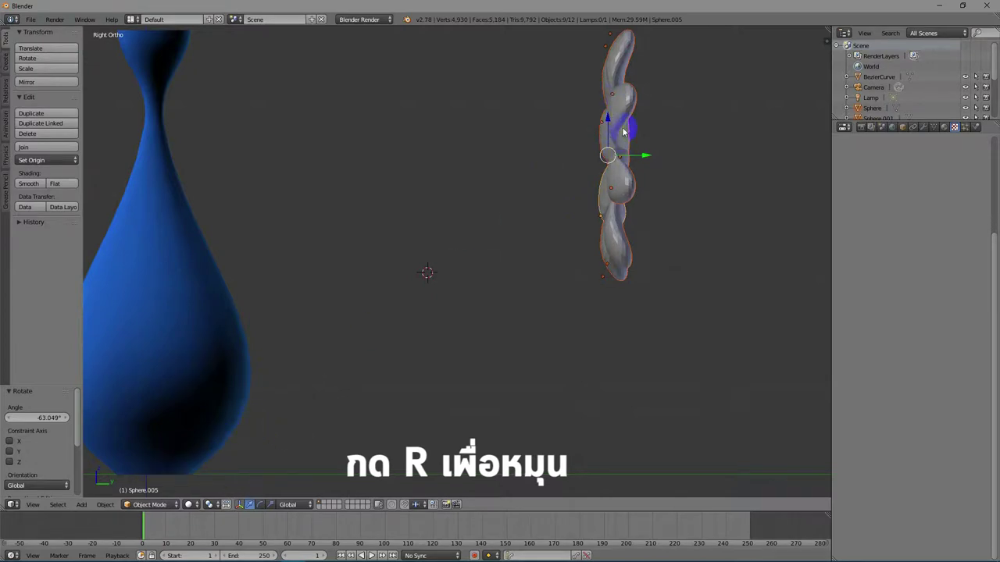
scroll(618, 138, "down", 4)
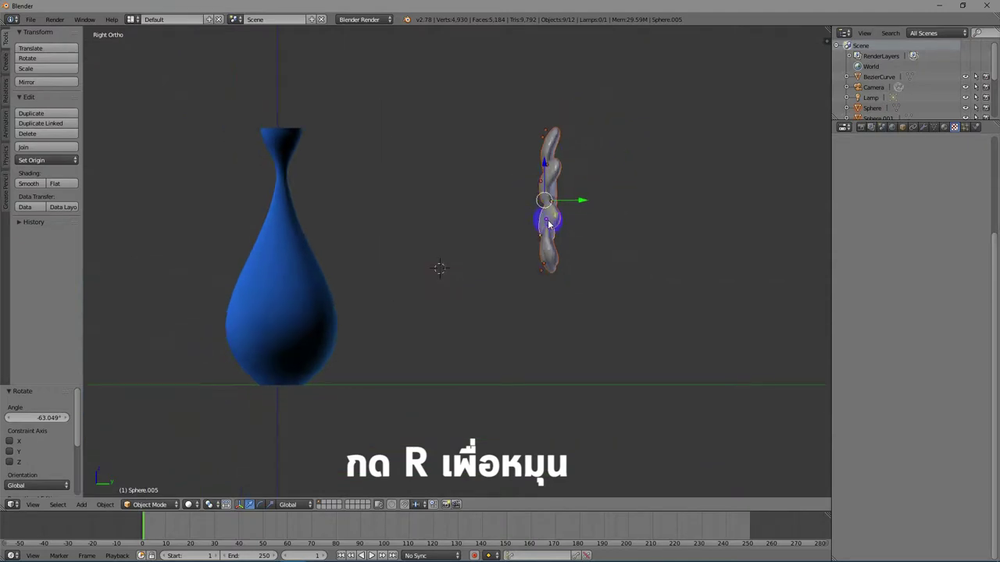
key("g")
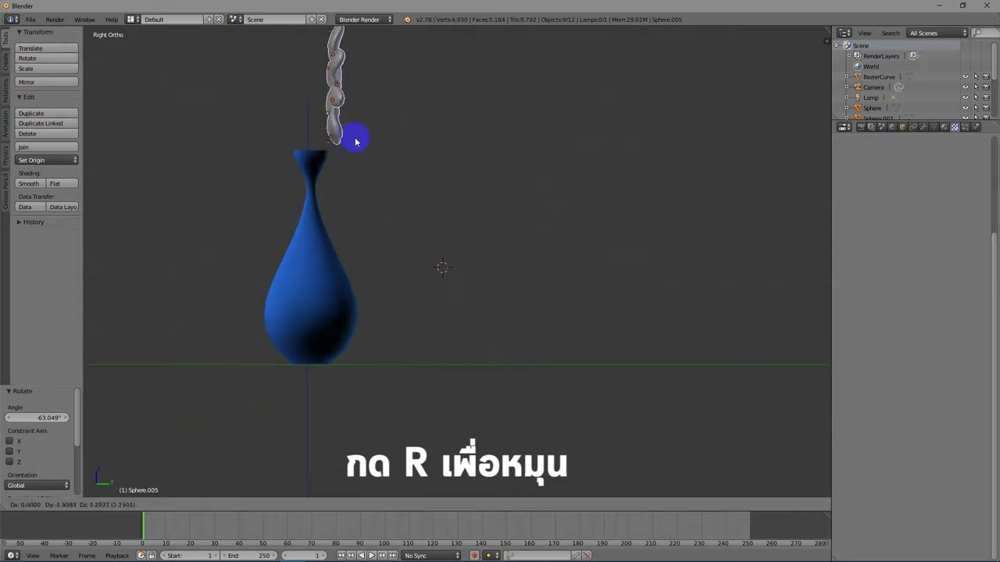
left_click(325, 89)
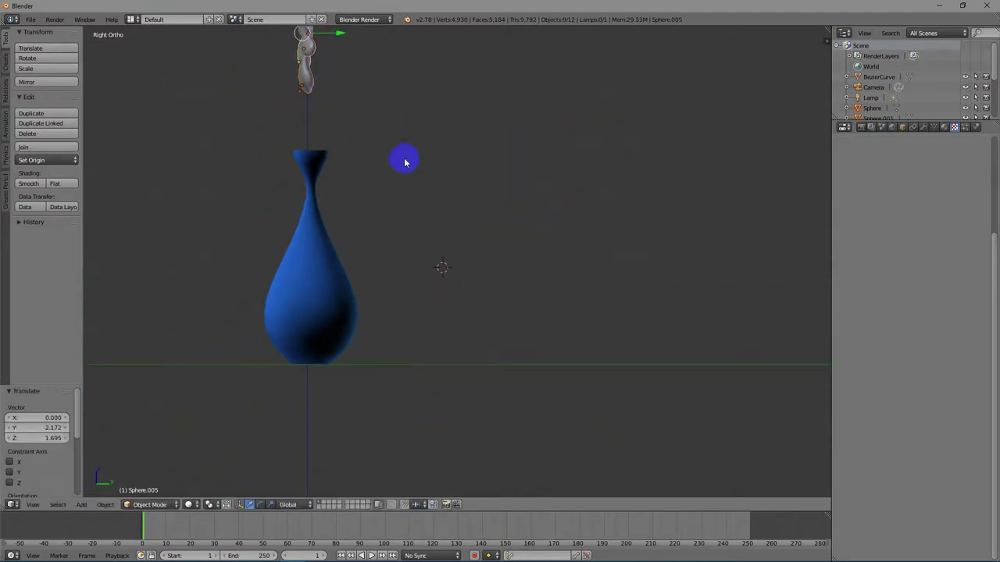
scroll(400, 172, "up", 1)
scroll(400, 171, "down", 2)
middle_click_drag(373, 174, 463, 195)
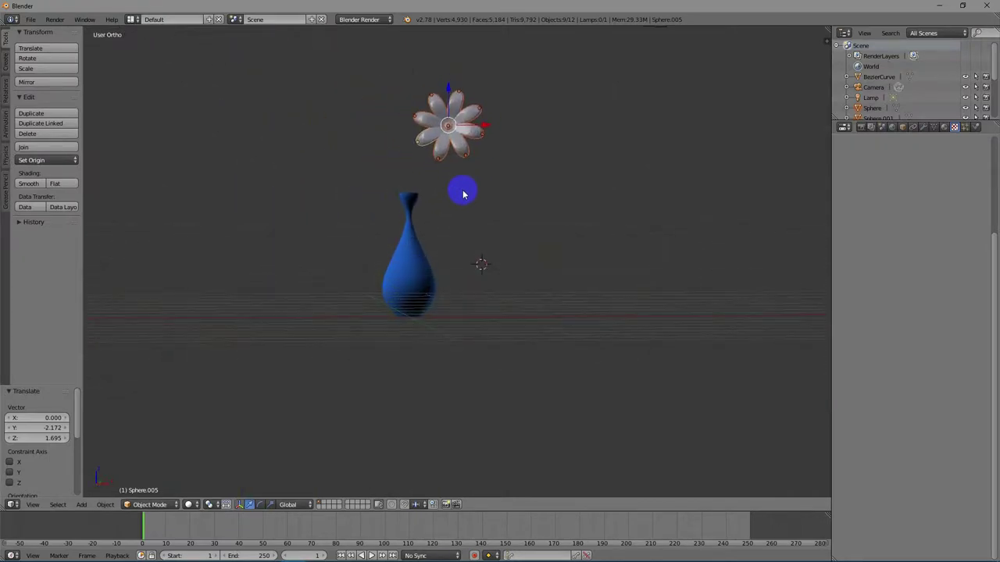
Try to link materials across all eight petals, with the leftmost petal as the active object.
right_click(426, 128)
right_click(501, 143)
left_click(486, 149)
right_click(455, 86)
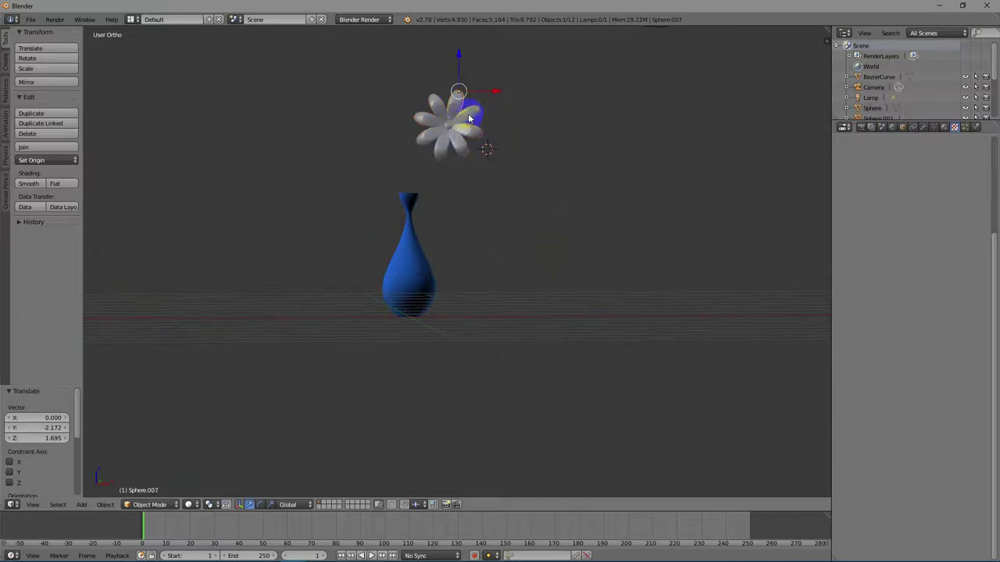
right_click(455, 103)
right_click(456, 104)
right_click(435, 111)
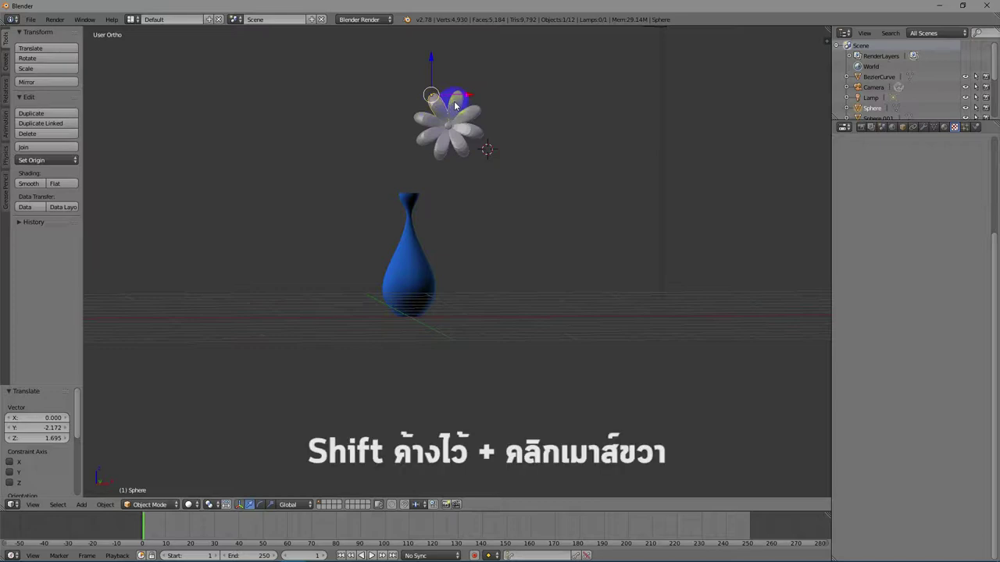
right_click(483, 119, "shift")
right_click(473, 114, "shift")
right_click(471, 138, "shift")
right_click(462, 150, "shift")
right_click(453, 152, "shift")
right_click(429, 139, "shift")
right_click(426, 115, "shift")
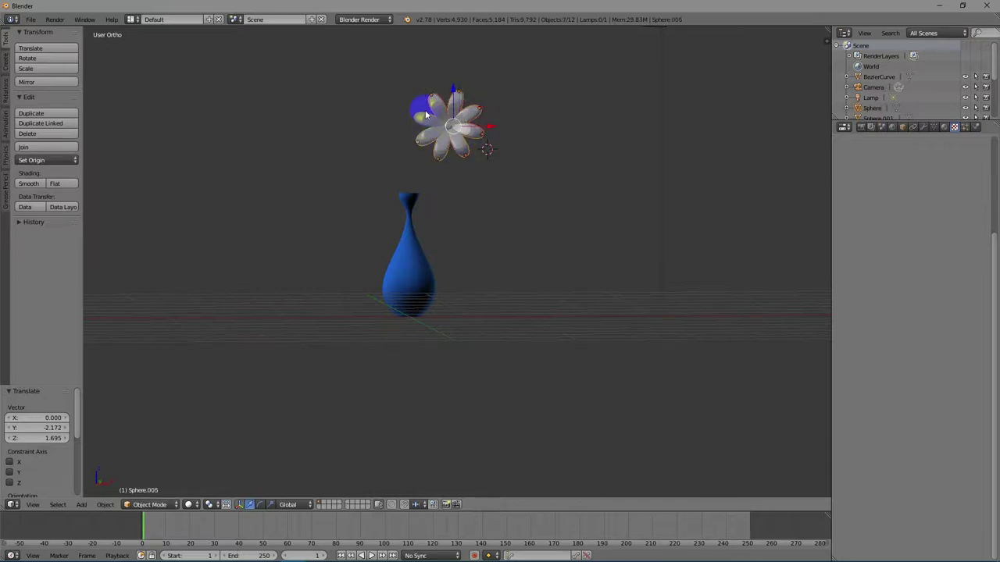
left_click(104, 501)
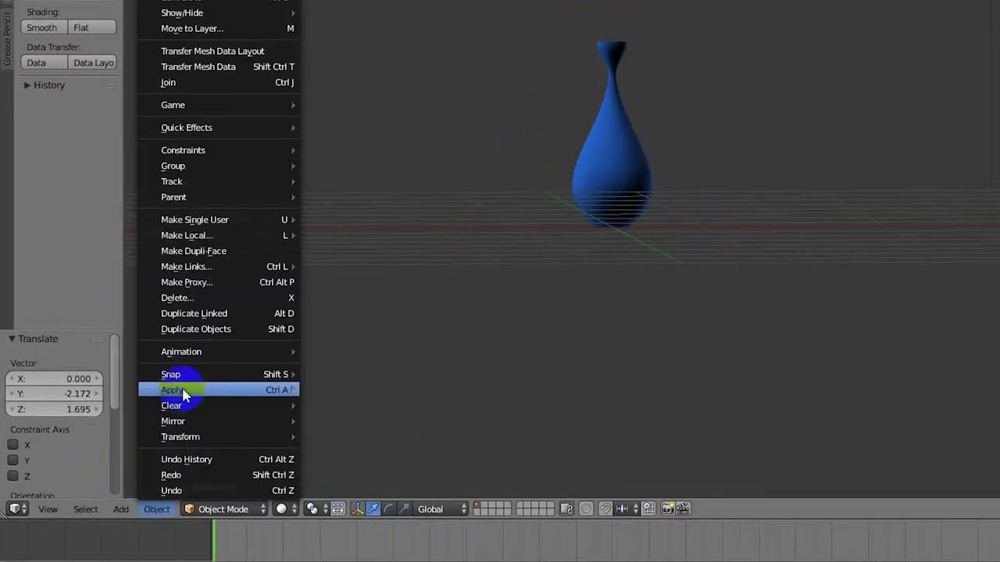
mouse_move(219, 271)
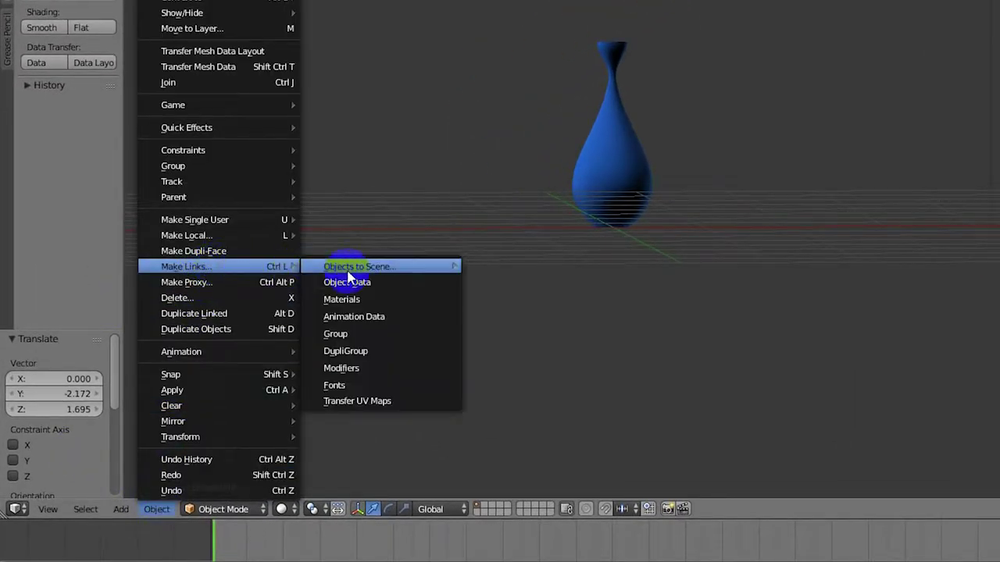
left_click(353, 312)
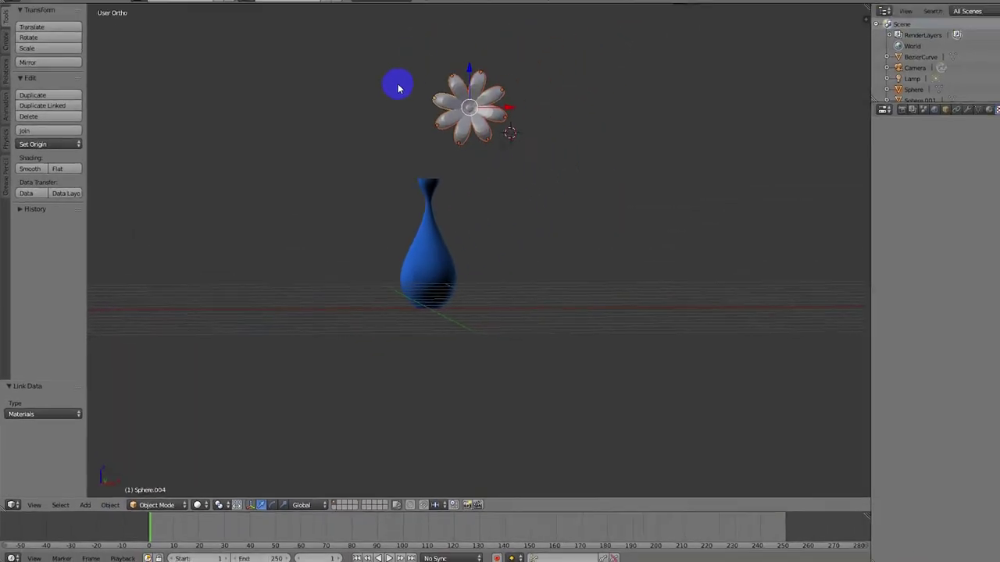
Give the leftmost petal a new material with a red diffuse colour and a specular intensity of 0.874.
key("g")
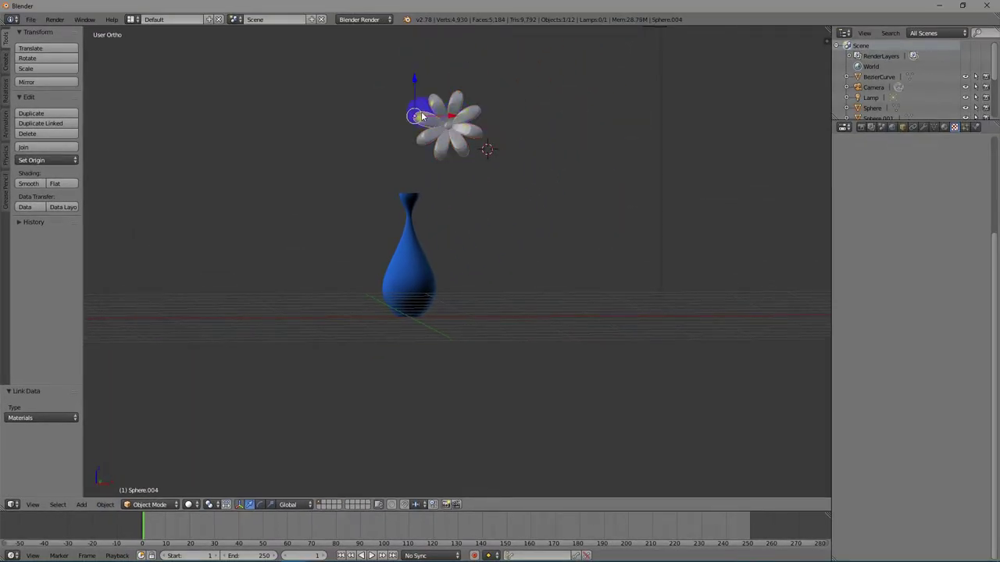
left_click(943, 126)
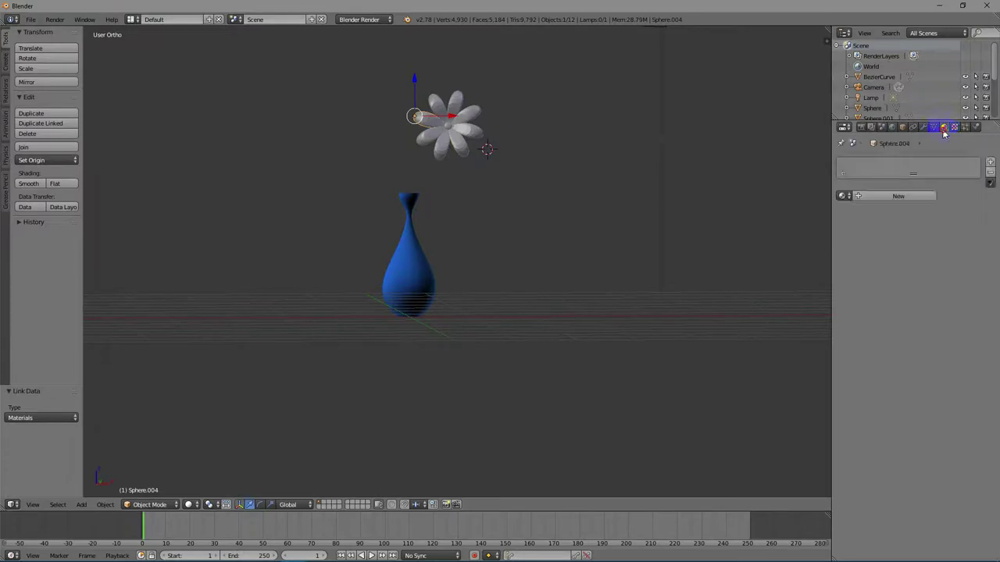
left_click(886, 197)
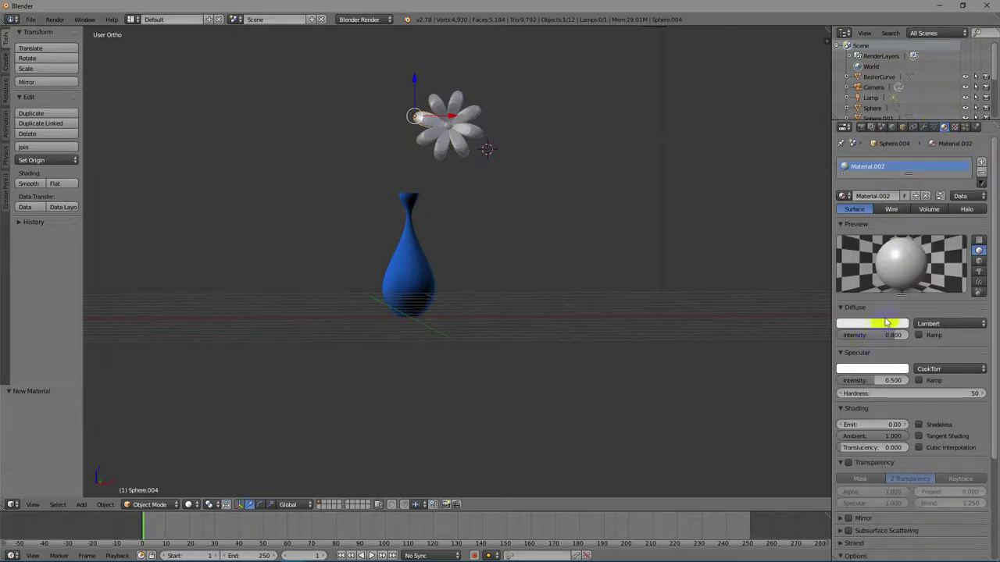
left_click(876, 326)
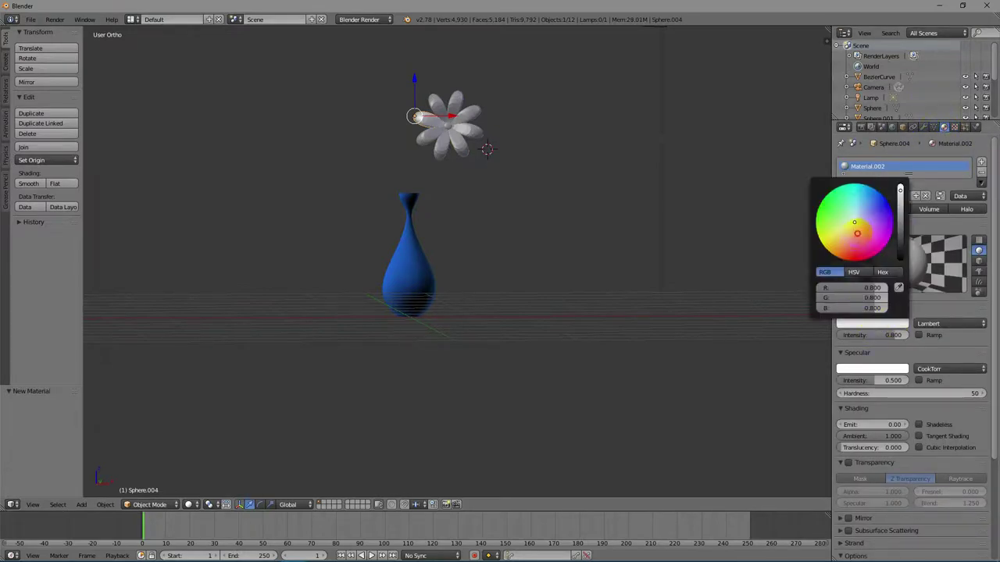
left_click(850, 261)
left_click_drag(851, 261, 859, 260)
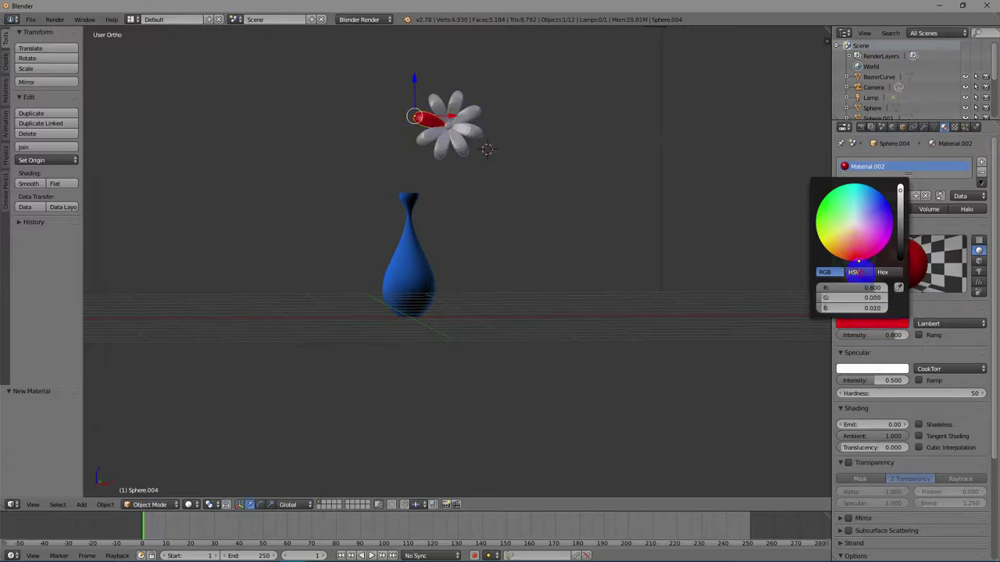
left_click_drag(847, 295, 855, 287)
left_click_drag(875, 381, 898, 381)
left_click(898, 381)
key("Return")
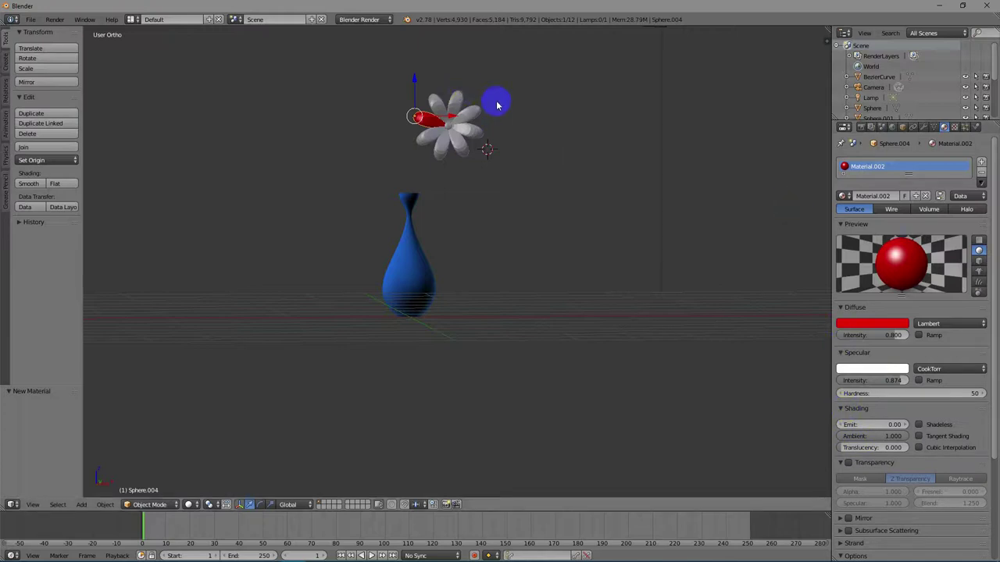
Link the red petal's material to the seven other petals, keeping the red petal as the active object.
right_click(449, 100)
right_click(430, 123)
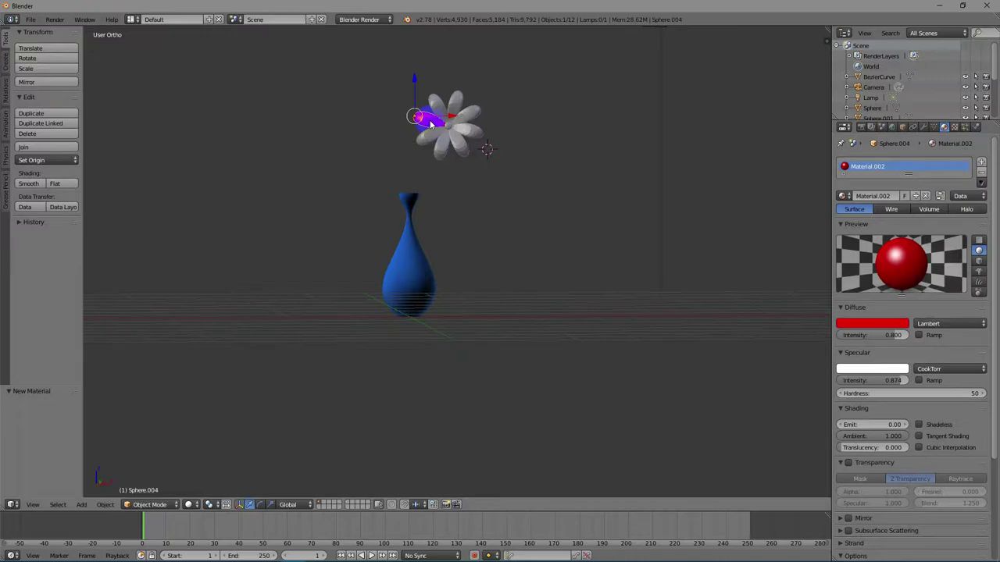
right_click(456, 106)
right_click(468, 117, "shift")
right_click(472, 131, "shift")
right_click(461, 145, "shift")
right_click(443, 148, "shift")
right_click(427, 139, "shift")
right_click(428, 119, "shift")
left_click(105, 505)
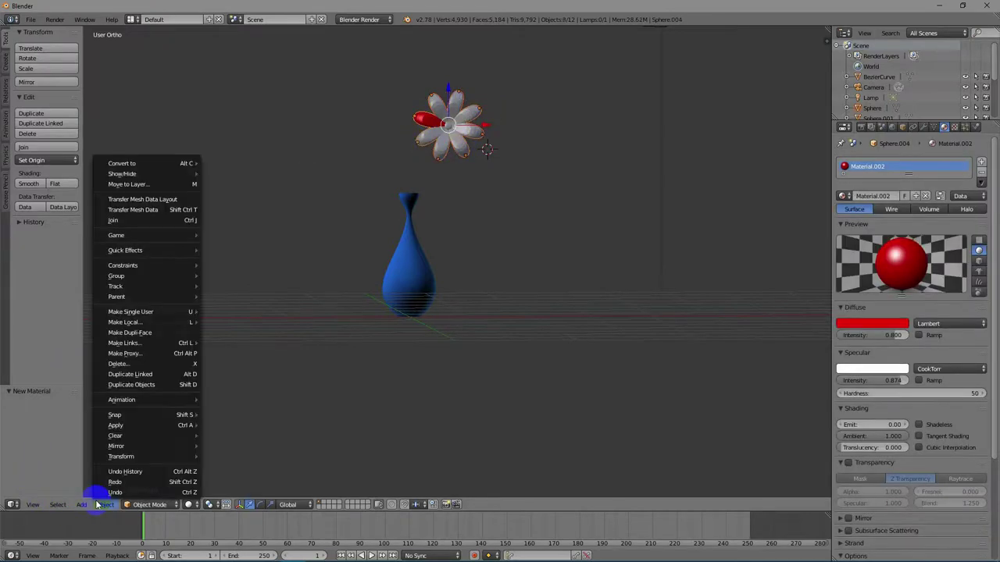
mouse_move(161, 348)
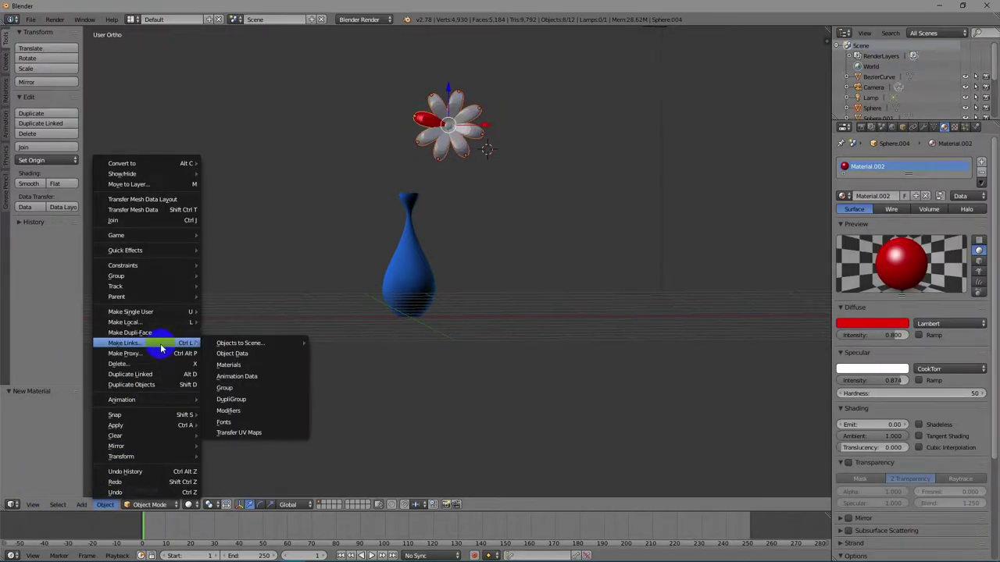
left_click(248, 366)
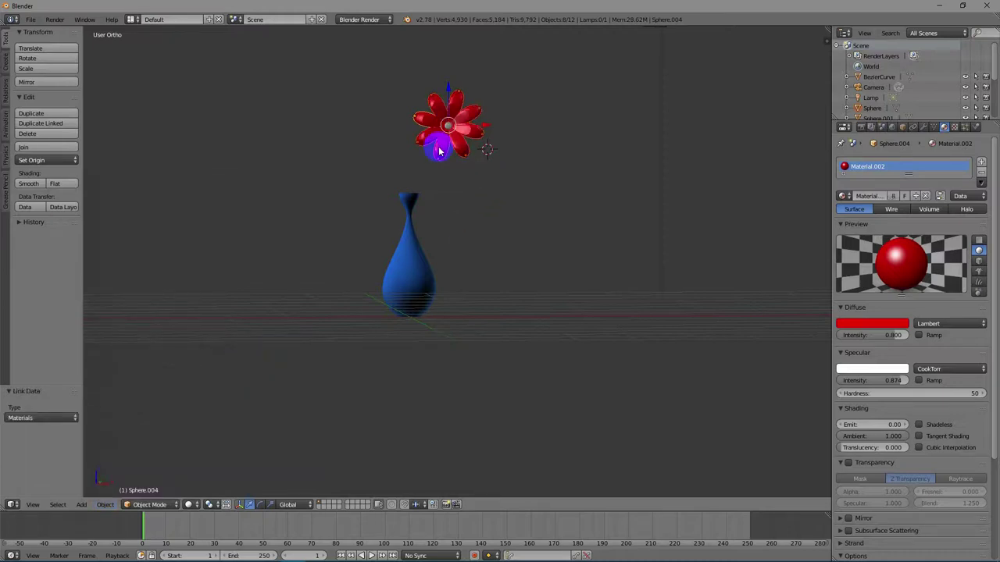
Give the flower's centre sphere a new material with a yellow diffuse colour.
right_click(448, 125)
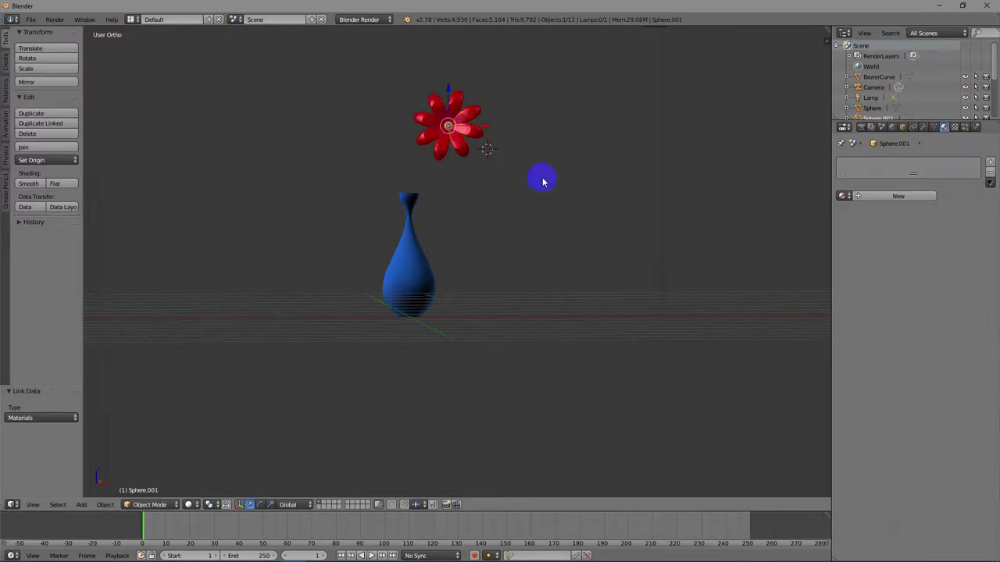
left_click(913, 196)
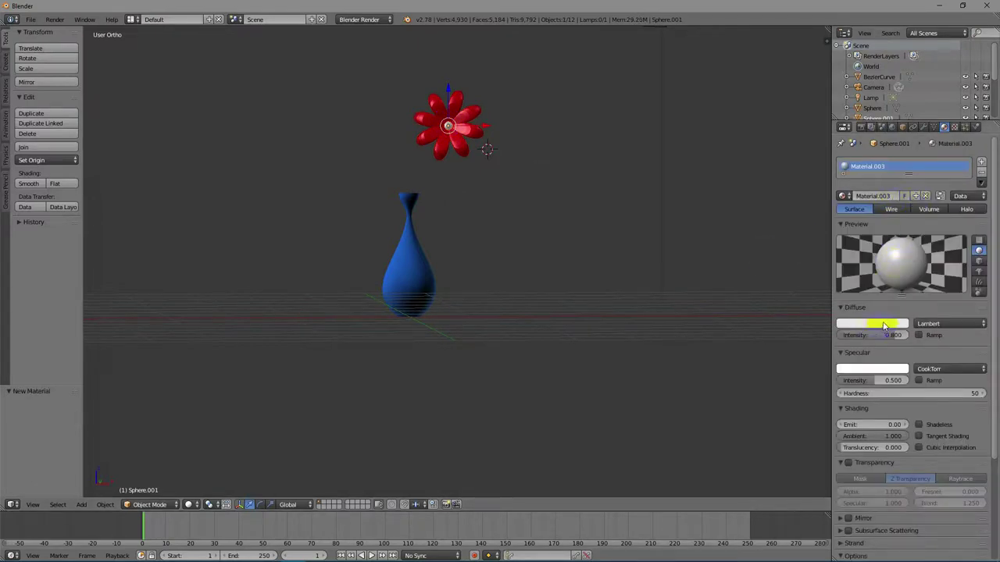
left_click(884, 324)
left_click(849, 230)
left_click_drag(849, 230, 815, 249)
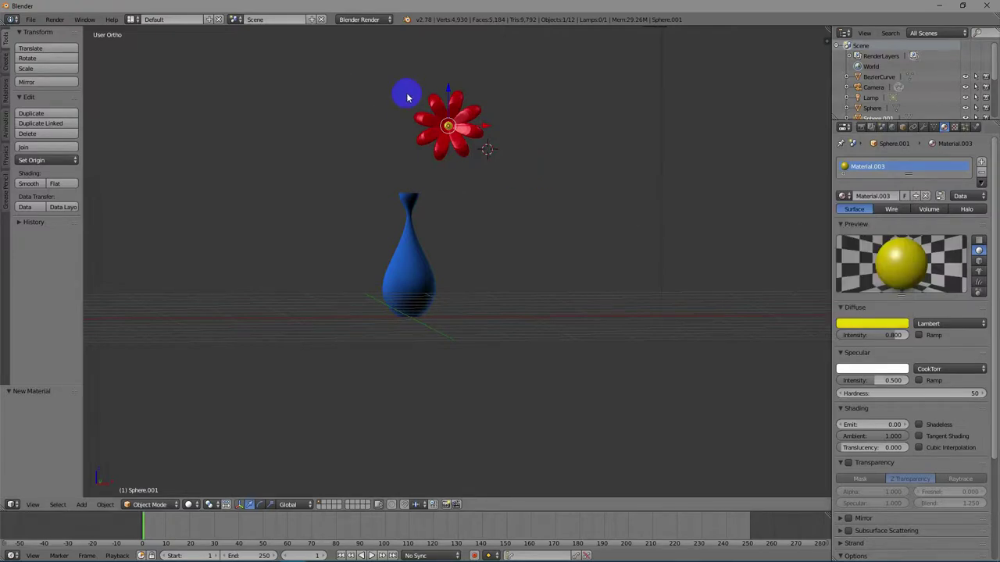
Try duplicating the eight red petals to a spot beside the original flower without its centre, and undo the duplication.
right_click(426, 102)
left_click(379, 78)
right_click_drag(429, 112, 445, 147)
right_click(424, 138, "shift")
right_click(416, 119, "shift")
right_click(418, 121, "shift")
key("shift+d")
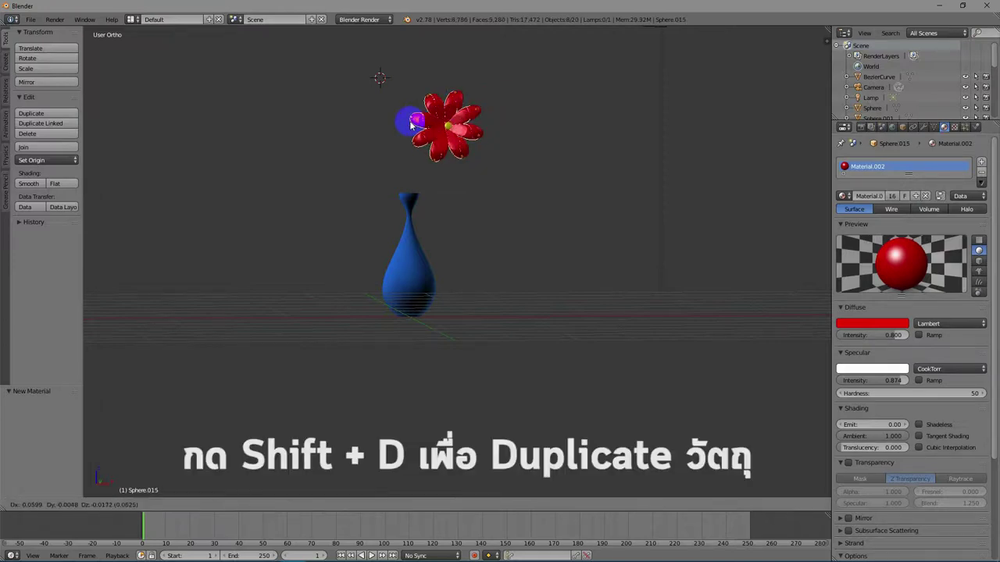
left_click(329, 143)
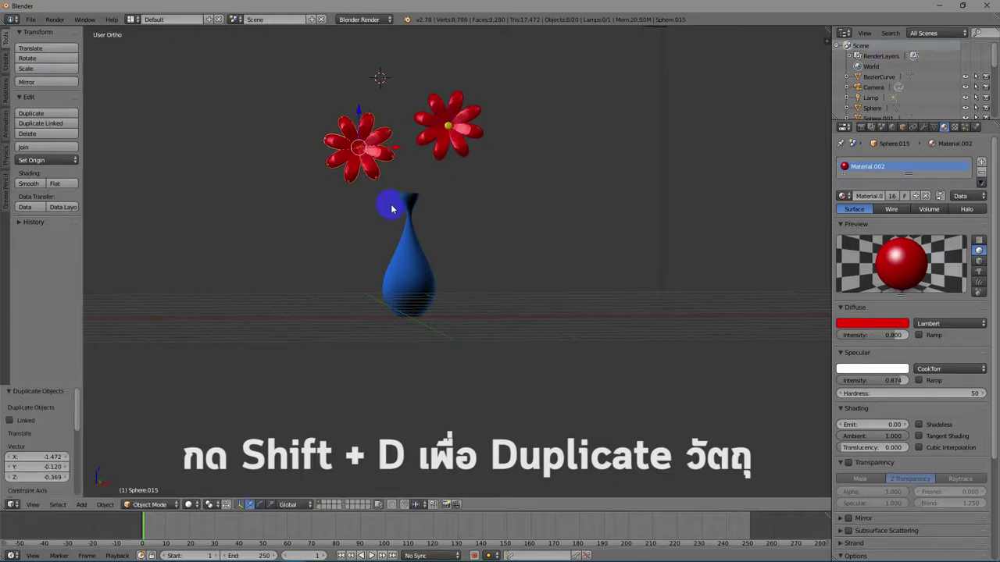
key("ctrl+z")
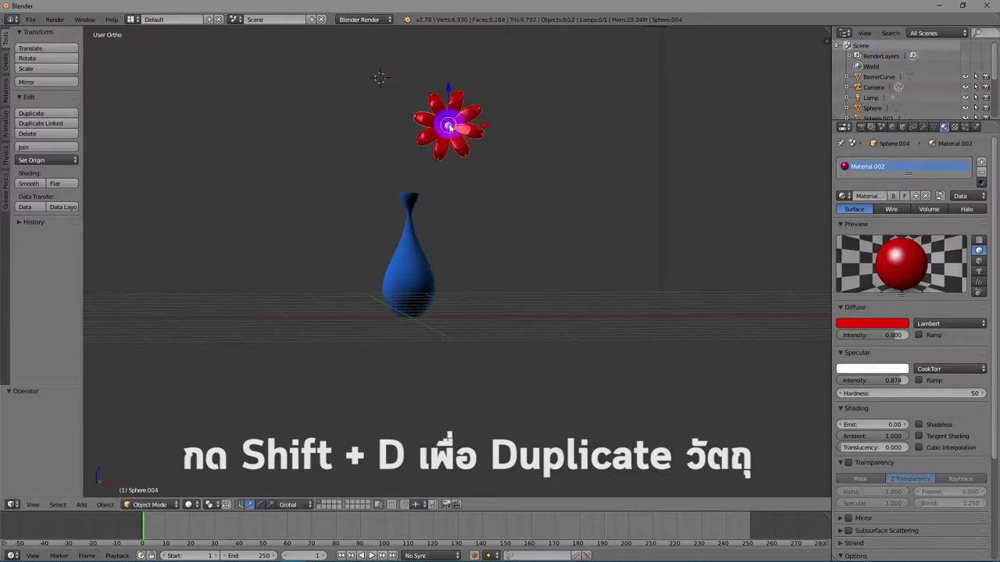
Duplicate the whole flower with its yellow centre, place the copy lower beside the original above the vase, and scale it to 0.647.
right_click(448, 127)
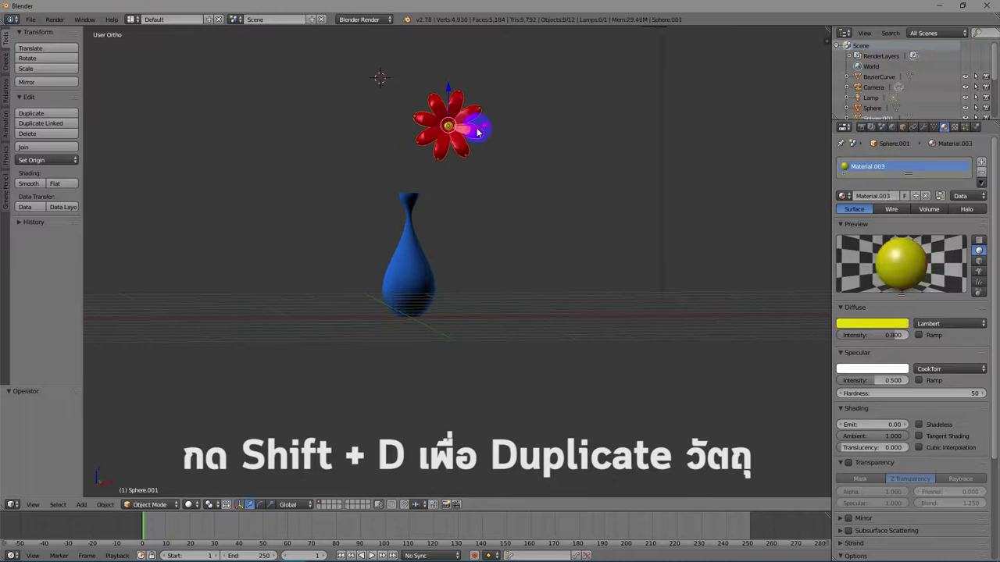
key("shift+d")
left_click(389, 159)
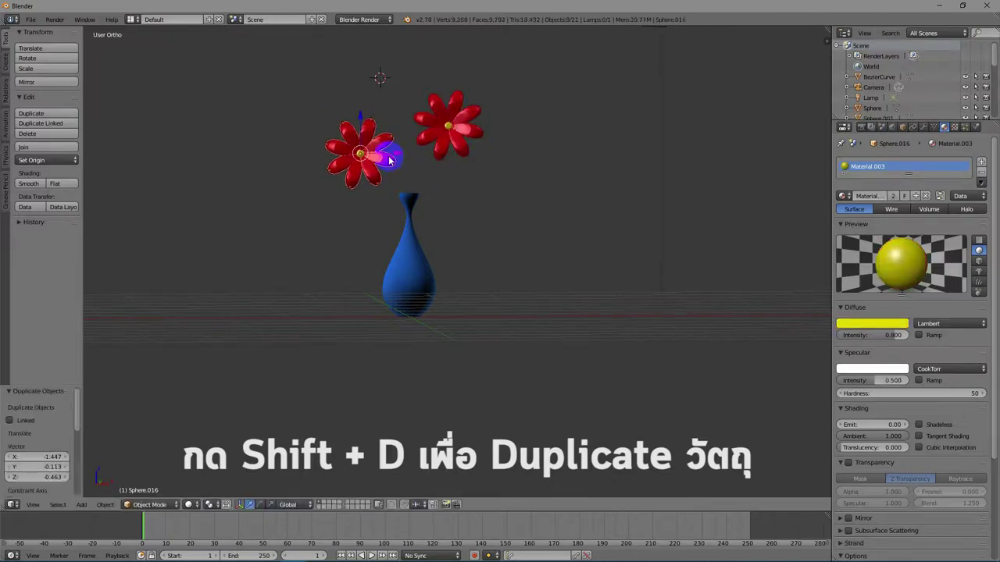
key("s")
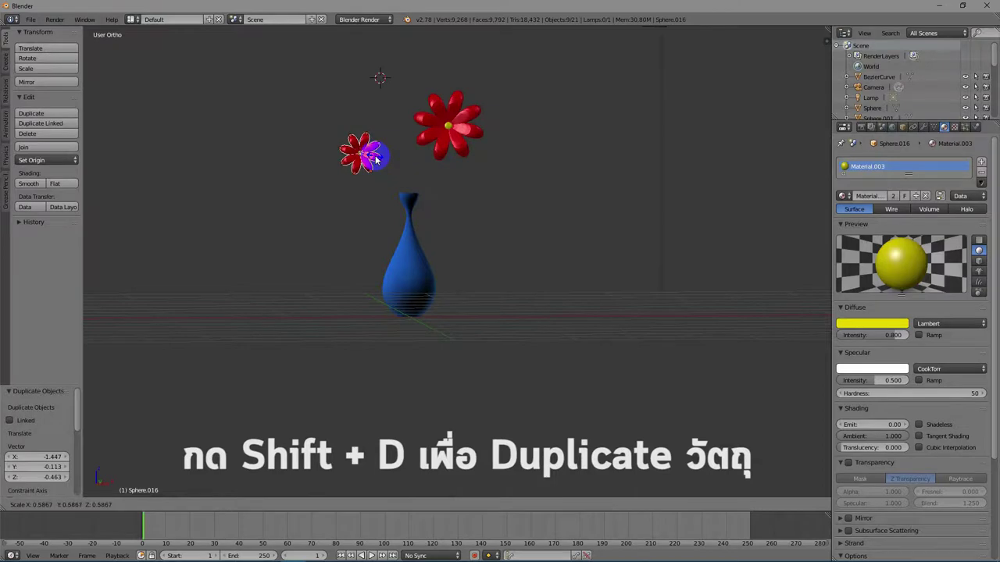
left_click(374, 159)
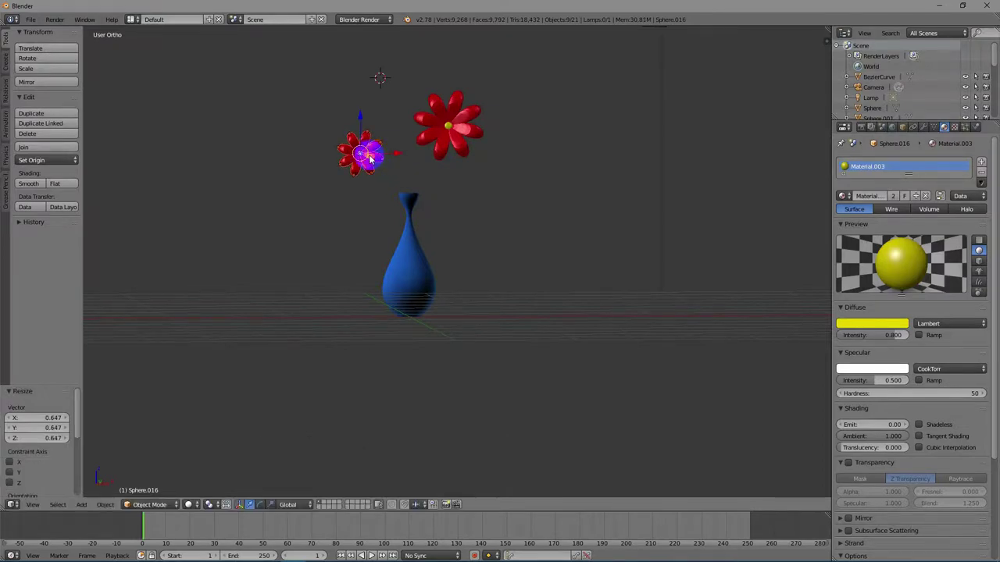
Duplicate the small flower to a spot above it, scale the copy by 1.263, and rotate it by -9.017°.
key("shift+d")
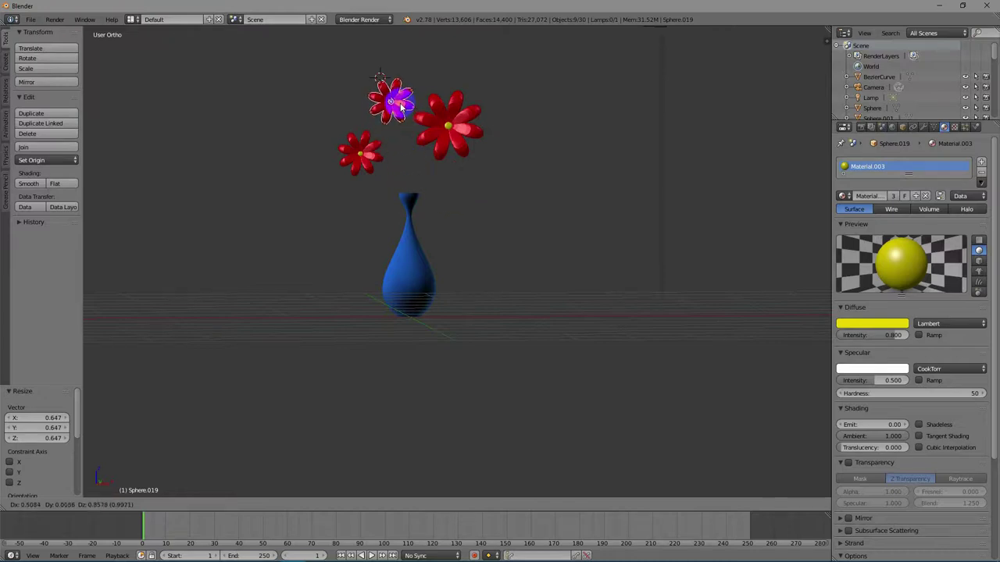
left_click(400, 106)
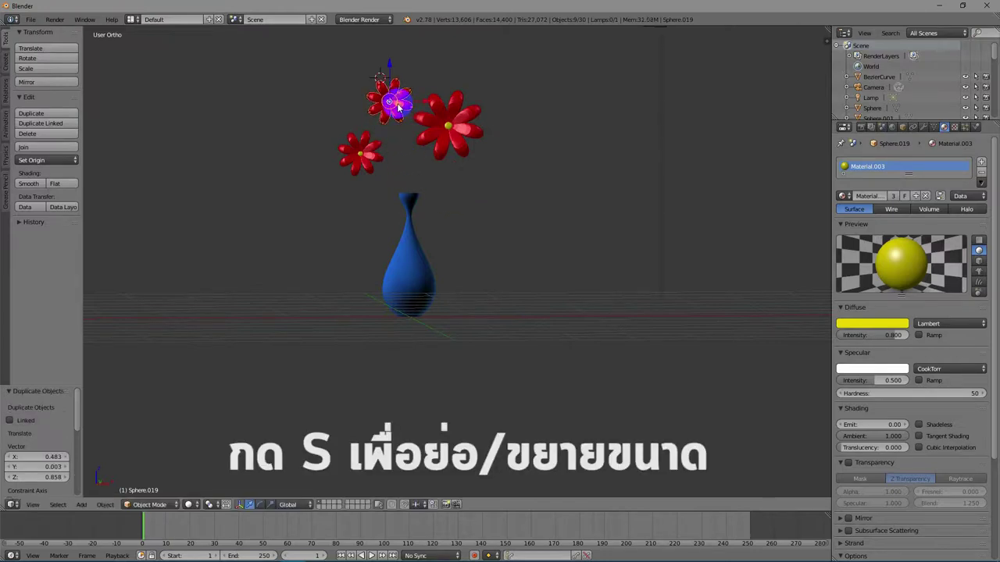
key("s")
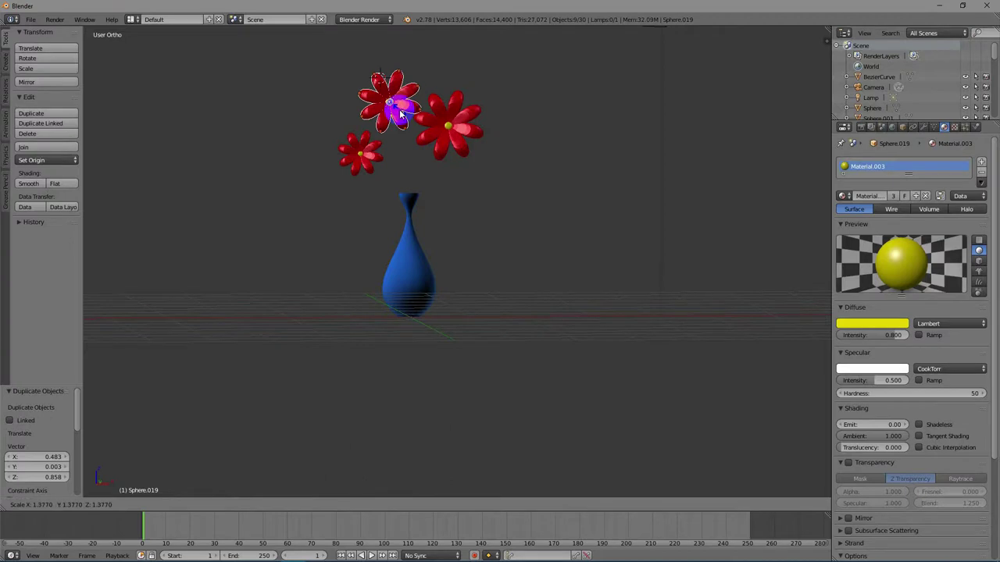
left_click(398, 114)
key("r")
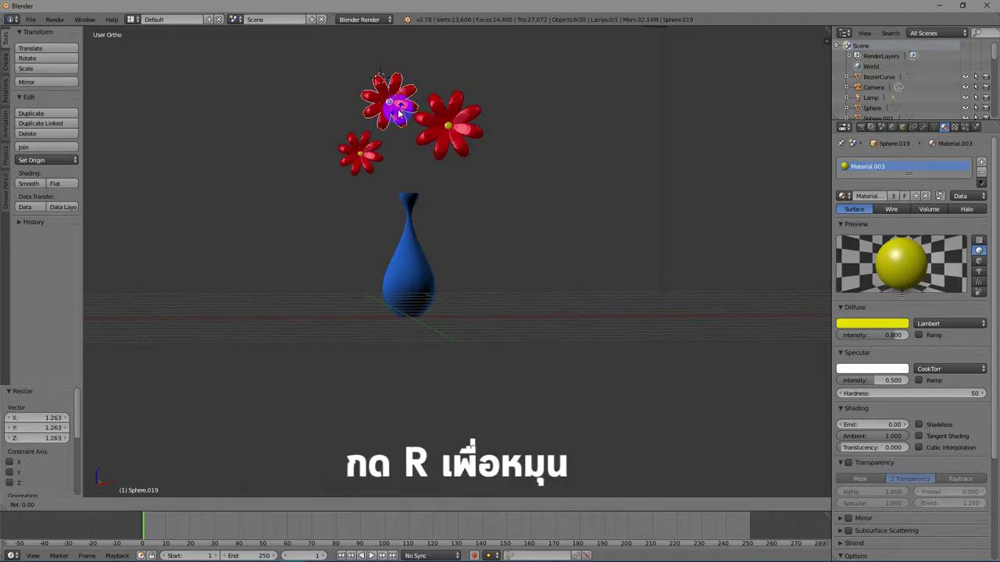
left_click(400, 113)
Place the 3D cursor in the empty space beside the vase and flowers, working in the top view.
middle_click_drag(507, 258, 480, 278)
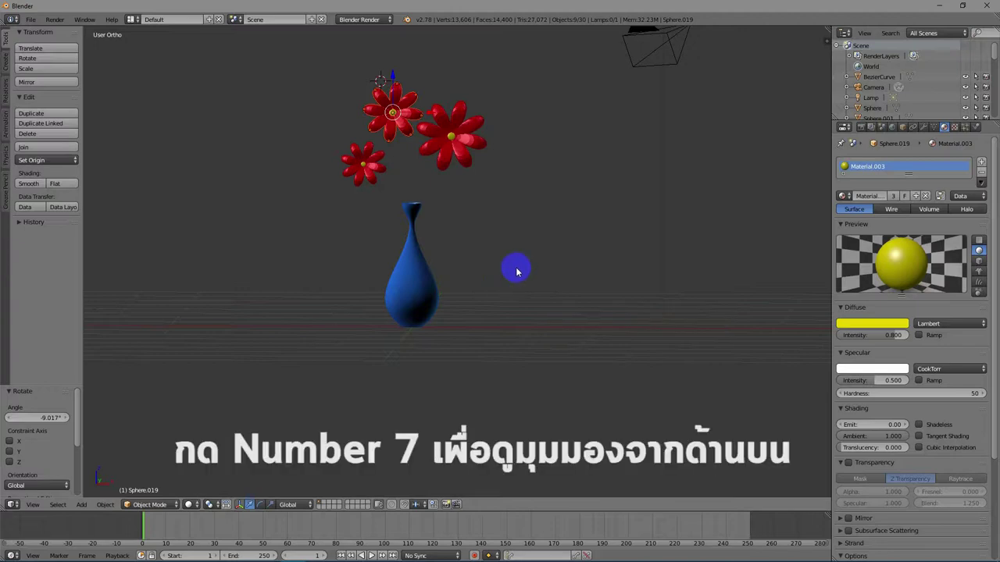
key("KP_7")
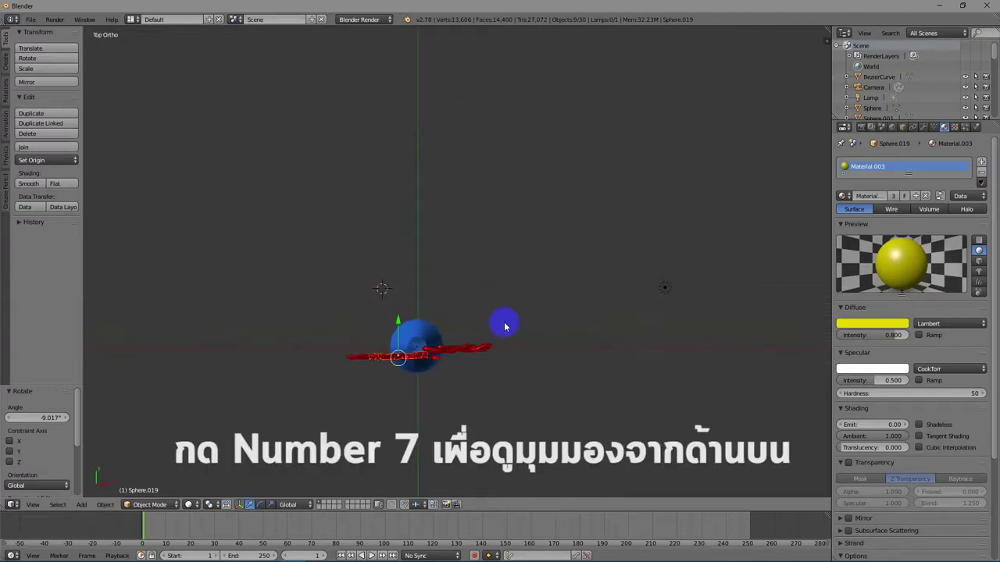
left_click(523, 296)
scroll(520, 297, "up", 5)
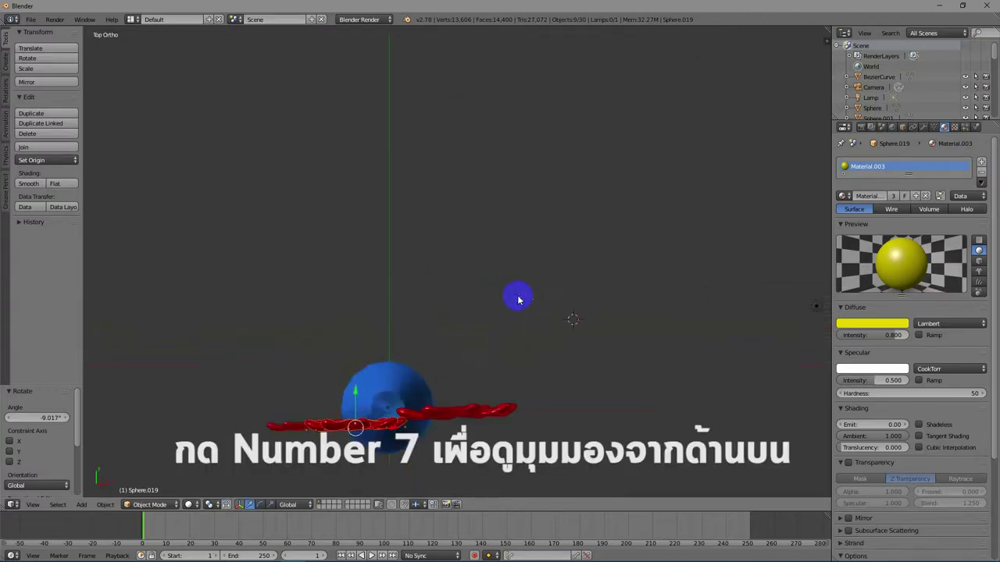
scroll(642, 374, "up", 1)
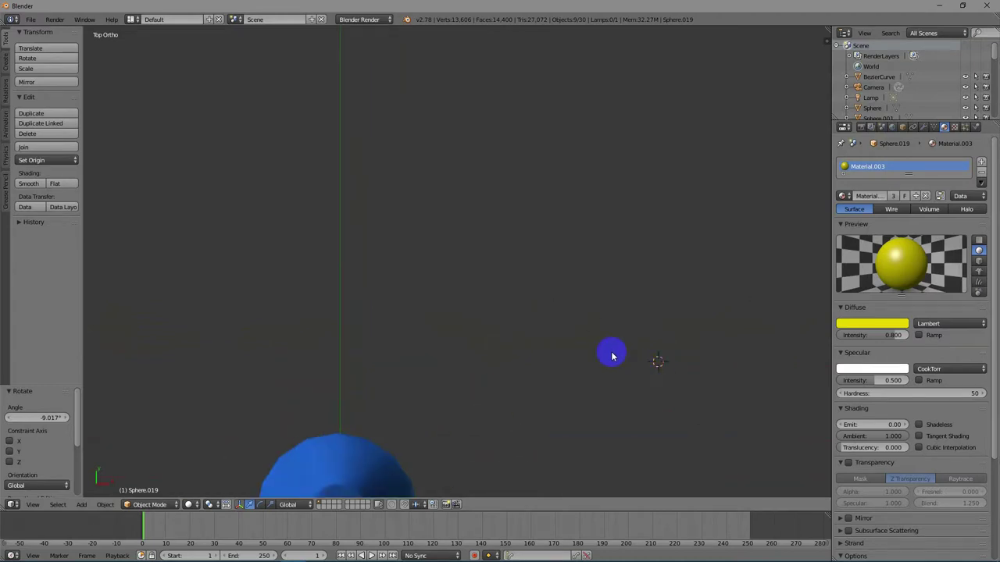
scroll(645, 351, "up", 1)
middle_click_drag(645, 351, 424, 221, "shift")
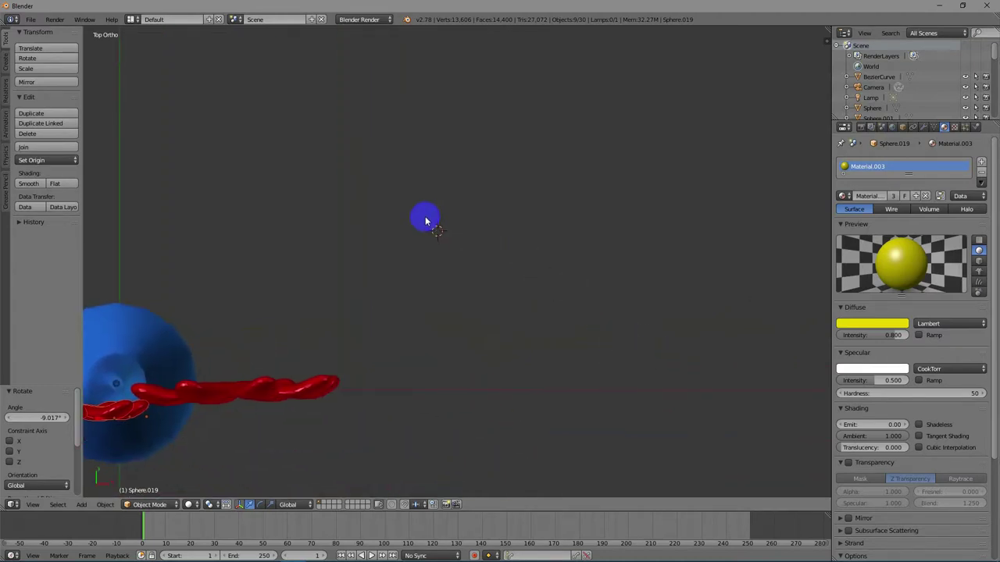
Add a cylinder mesh at the 3D cursor and scale it down to 0.021.
key("shift+a")
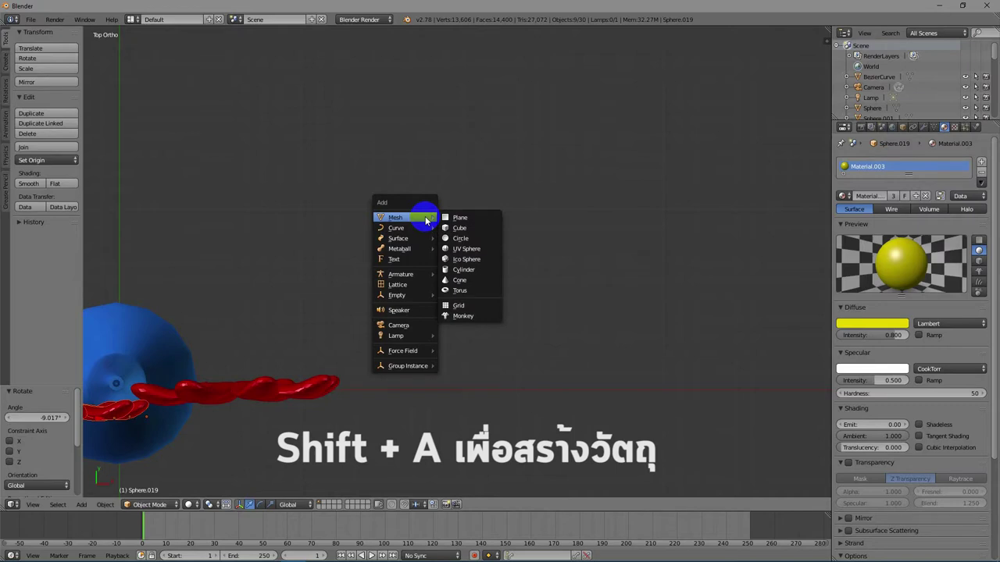
left_click(466, 270)
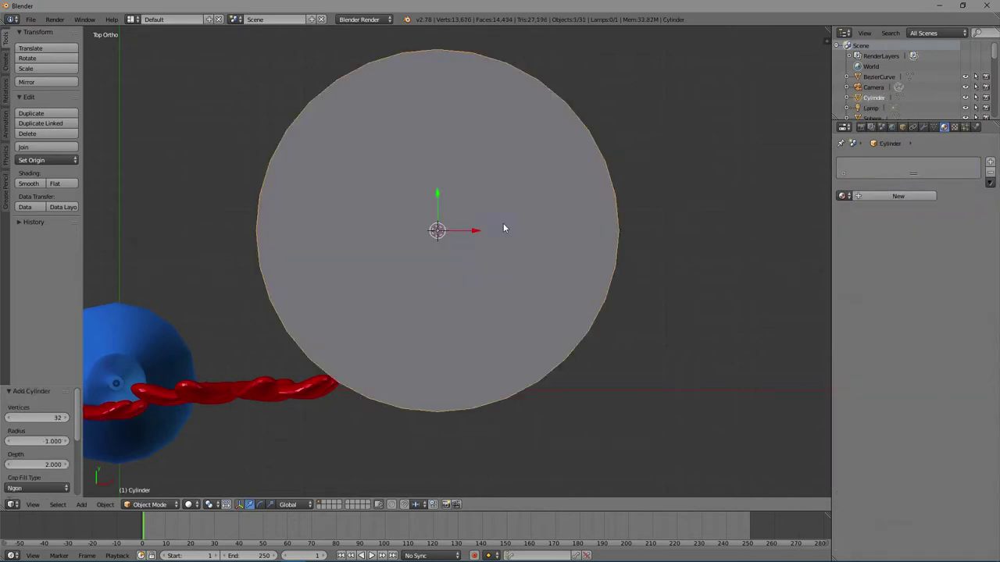
key("s")
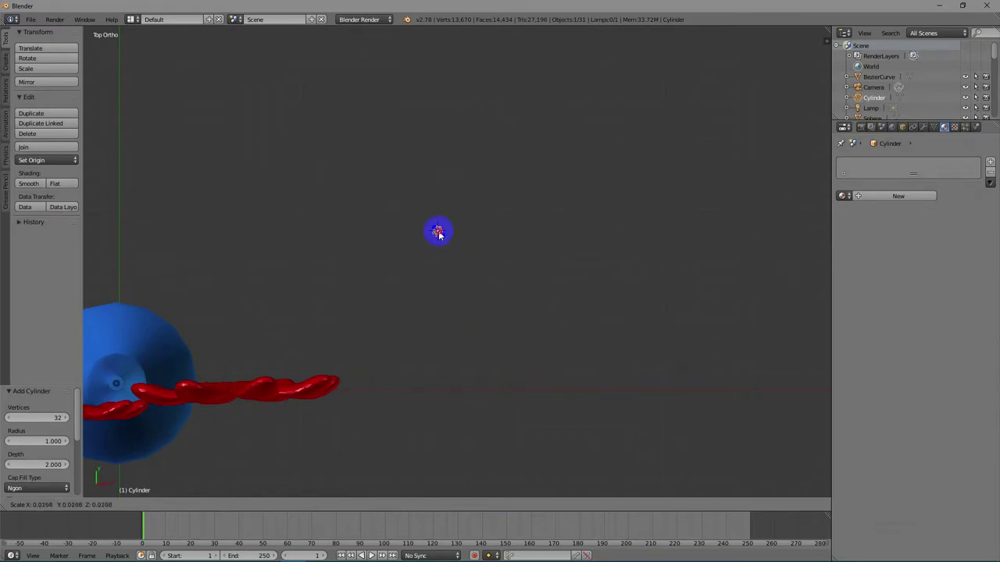
left_click(437, 232)
Enter Edit Mode on the tiny cylinder and select only its top face.
middle_click_drag(480, 260, 440, 357)
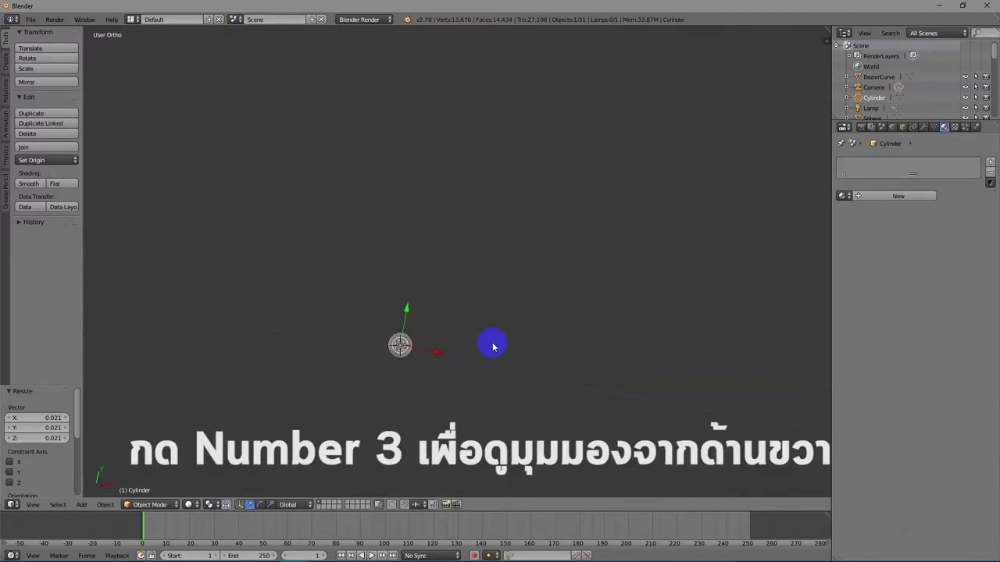
key("KP_3")
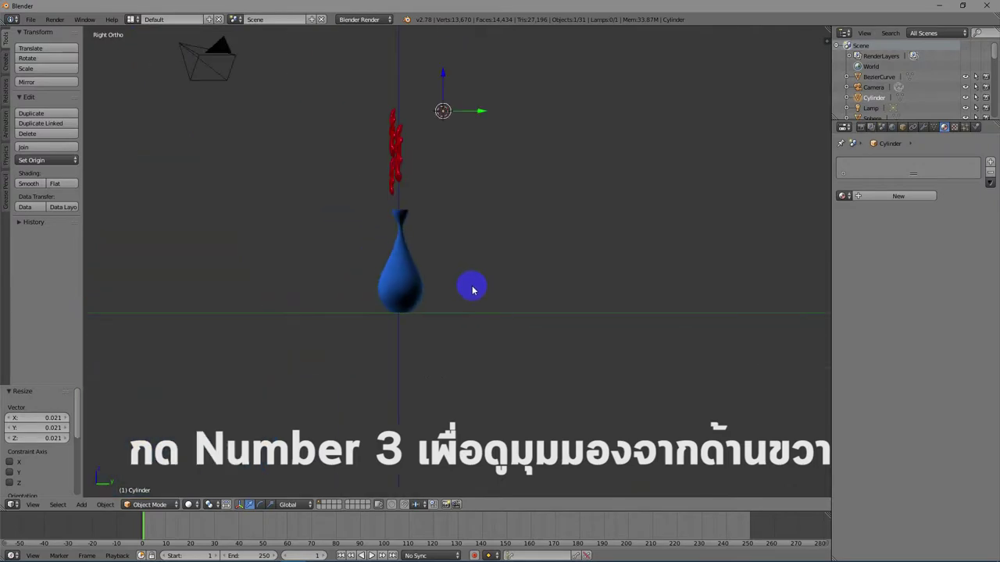
middle_click_drag(457, 101, 480, 292)
key("KP_3")
scroll(480, 292, "up", 7)
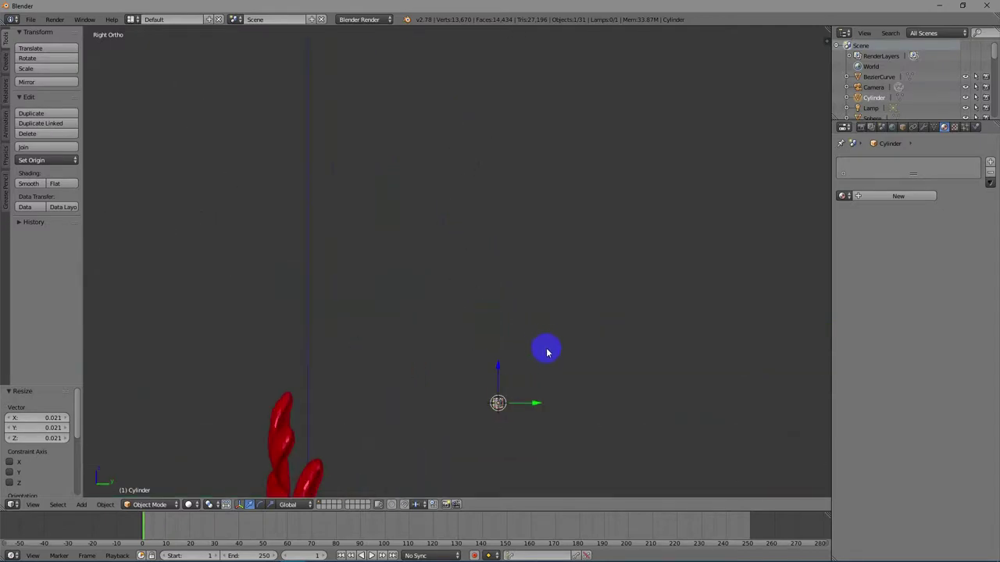
scroll(522, 410, "up", 1)
middle_click_drag(531, 407, 497, 266)
scroll(514, 282, "up", 2)
scroll(514, 283, "up", 4)
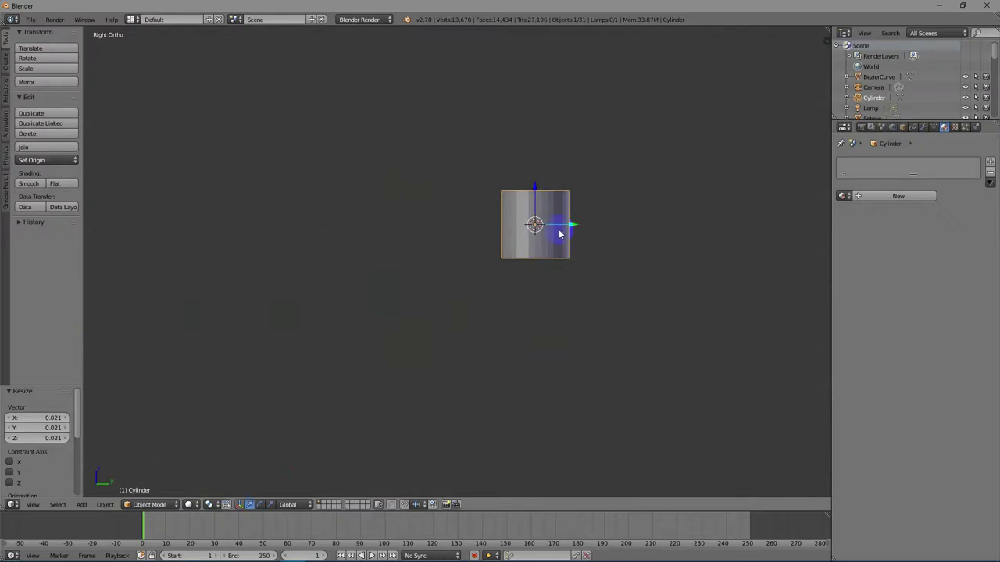
key("Tab")
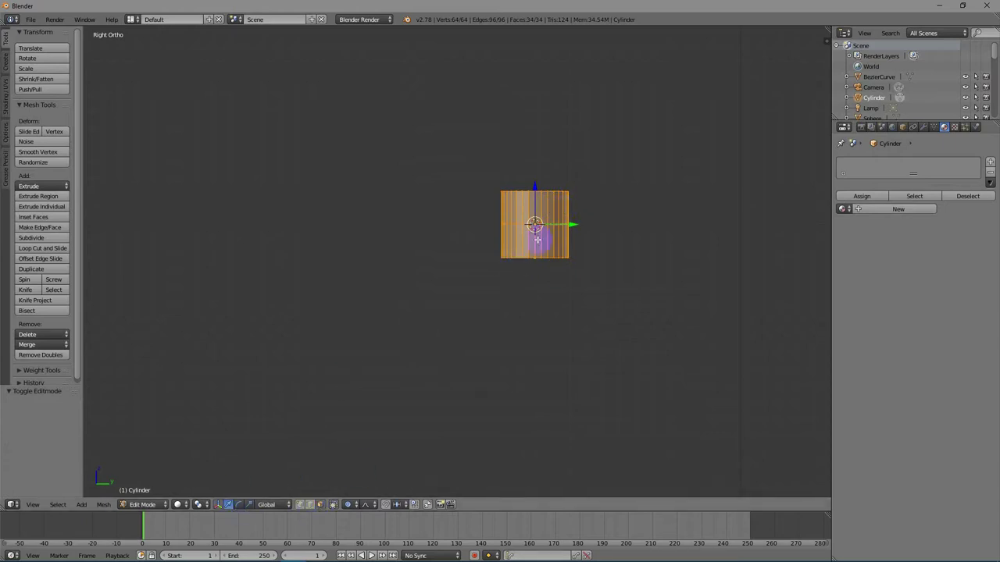
mouse_move(554, 229)
middle_mouse_down()
mouse_move(562, 221)
mouse_move(546, 264)
mouse_move(539, 220)
middle_mouse_up()
right_click(569, 161)
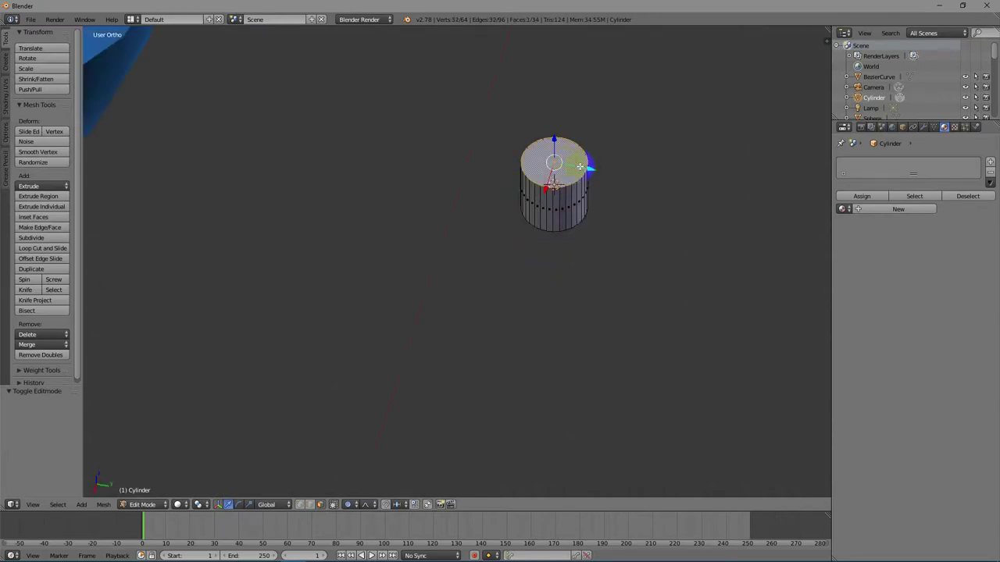
mouse_move(564, 171)
left_mouse_down()
mouse_move(631, 172)
mouse_move(600, 191)
mouse_move(556, 188)
left_mouse_up()
Extrude the cylinder's top face straight up twice in the right view, by 0.240 and by 0.133.
key("KP_3")
scroll(557, 181, "up", 2)
scroll(587, 196, "down", 8)
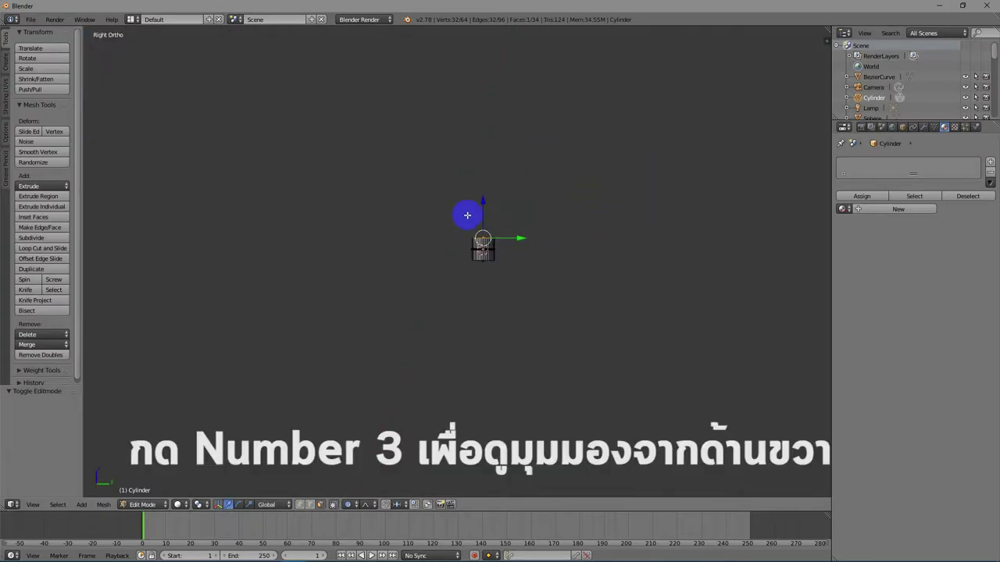
key("e")
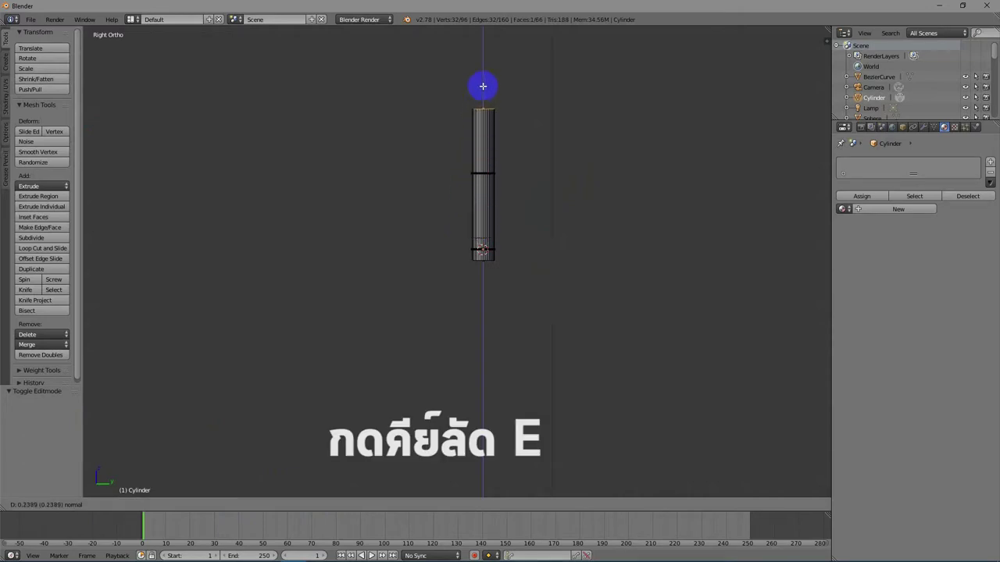
left_click(483, 85)
scroll(485, 92, "down", 4)
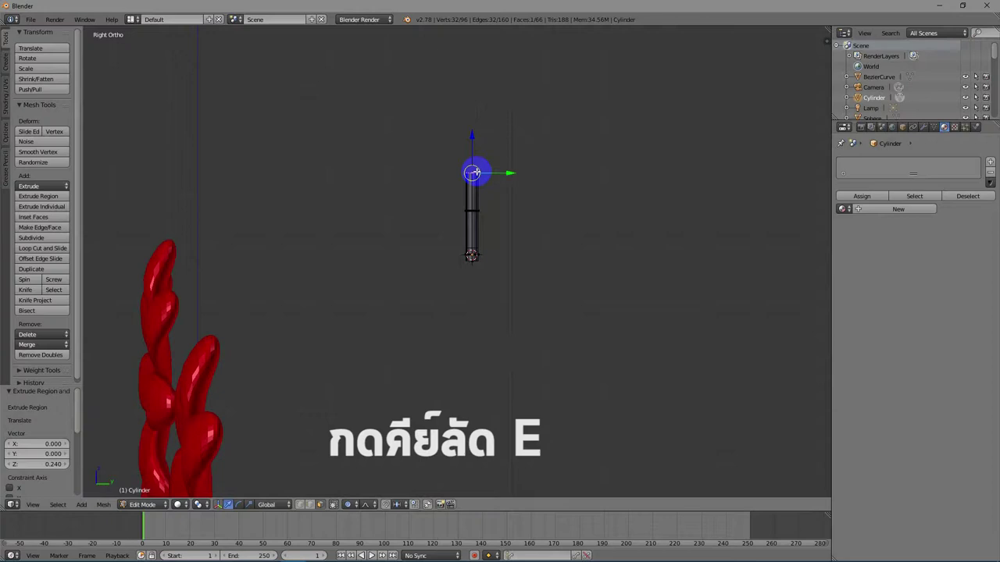
key("e")
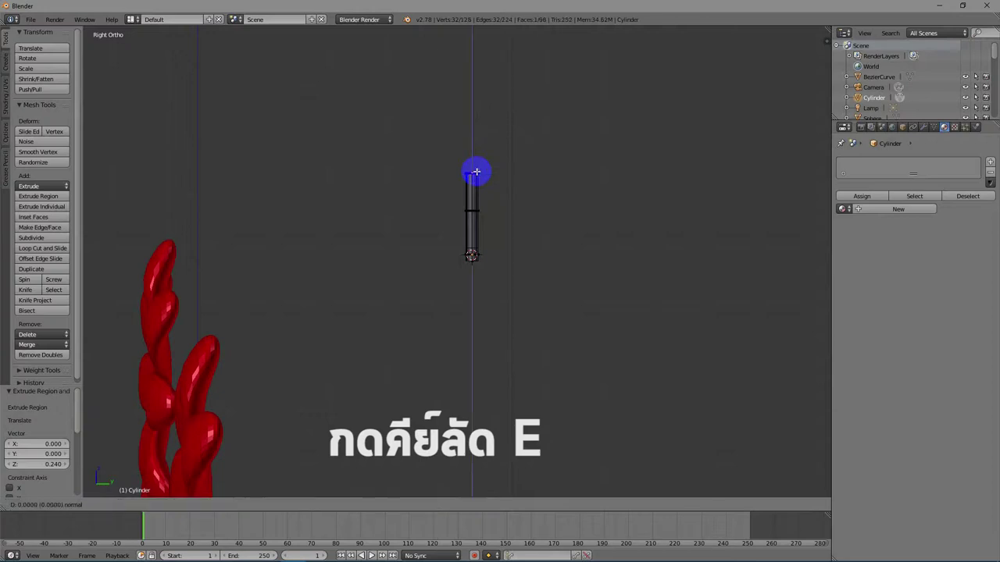
left_click(472, 130)
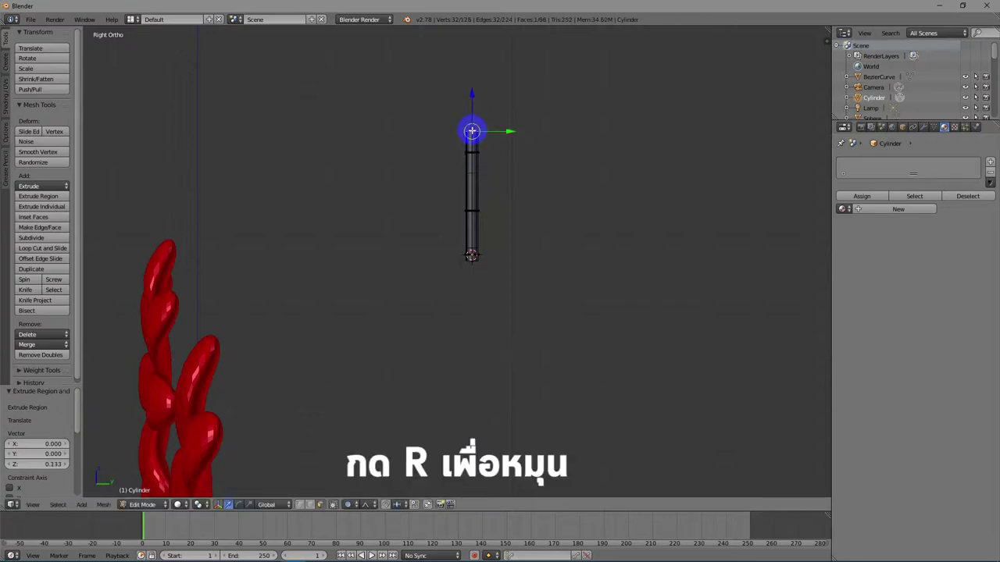
Rotate the stem's top face by -33.847° with the smooth proportional editing size reduced to 0.09.
key("r")
scroll(475, 131, "up", 5)
scroll(473, 132, "up", 9)
scroll(473, 154, "up", 6)
scroll(474, 154, "down", 15)
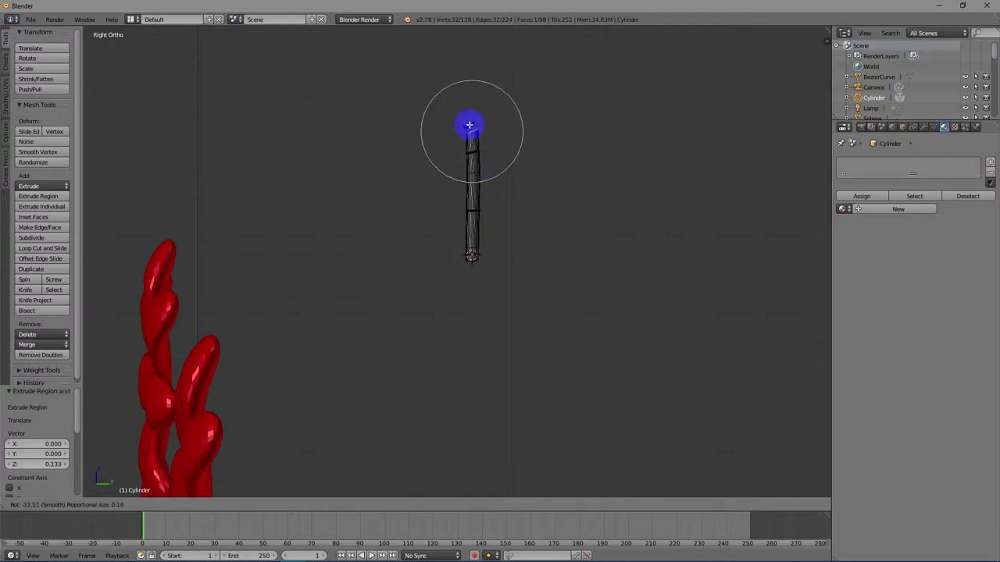
scroll(470, 126, "down", 2)
scroll(471, 127, "up", 8)
scroll(473, 133, "down", 2)
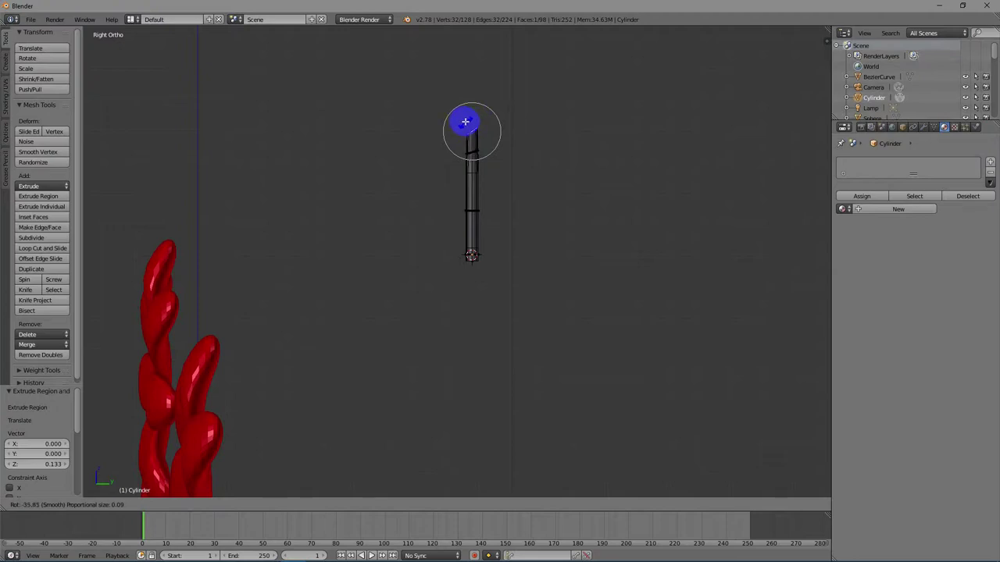
left_click(470, 127)
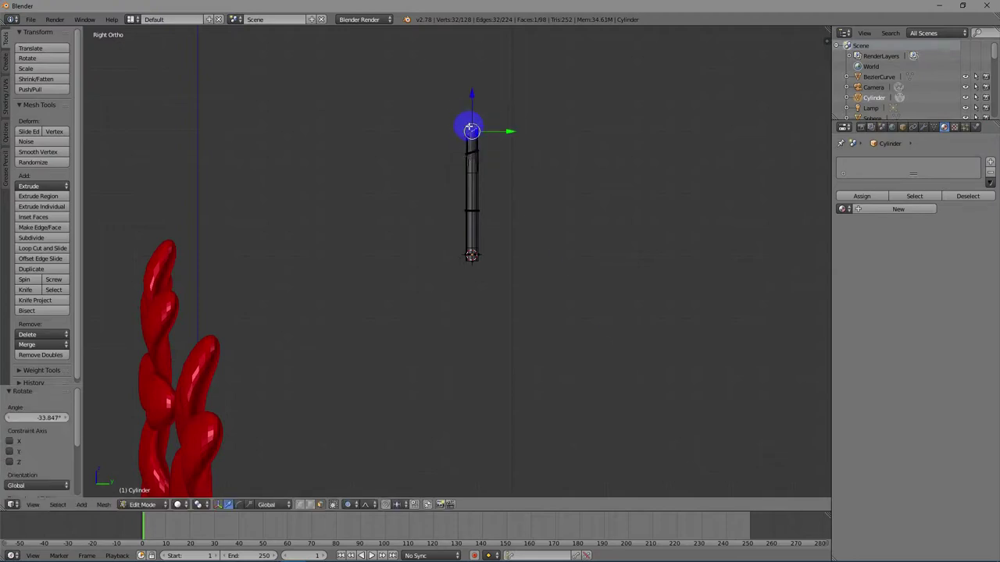
Extrude the tilted top face along its normal toward the flowers' side twice, by 0.262 and by 0.064.
key("e")
left_click(404, 70)
scroll(420, 131, "up", 1)
scroll(421, 131, "down", 5)
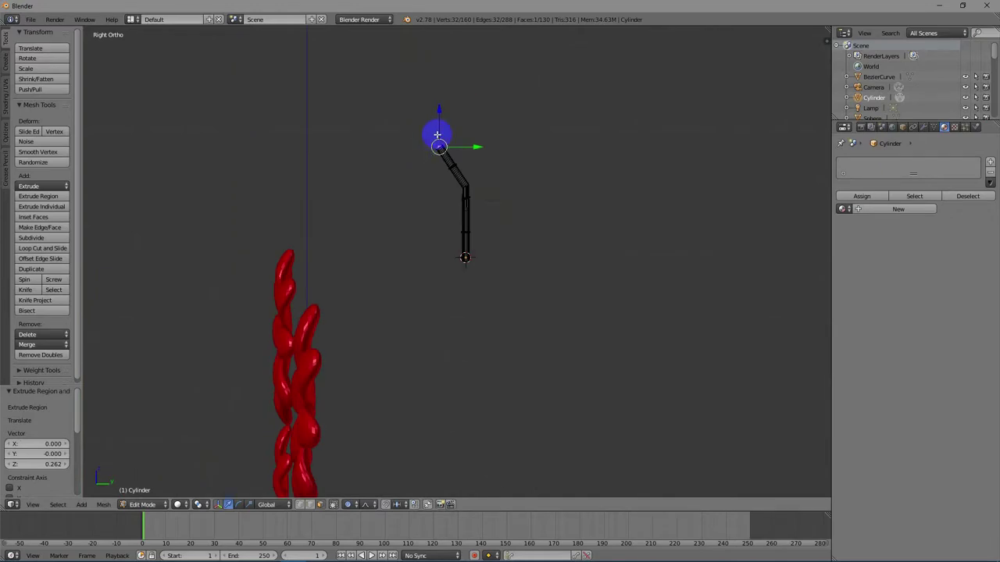
key("e")
left_click(431, 126)
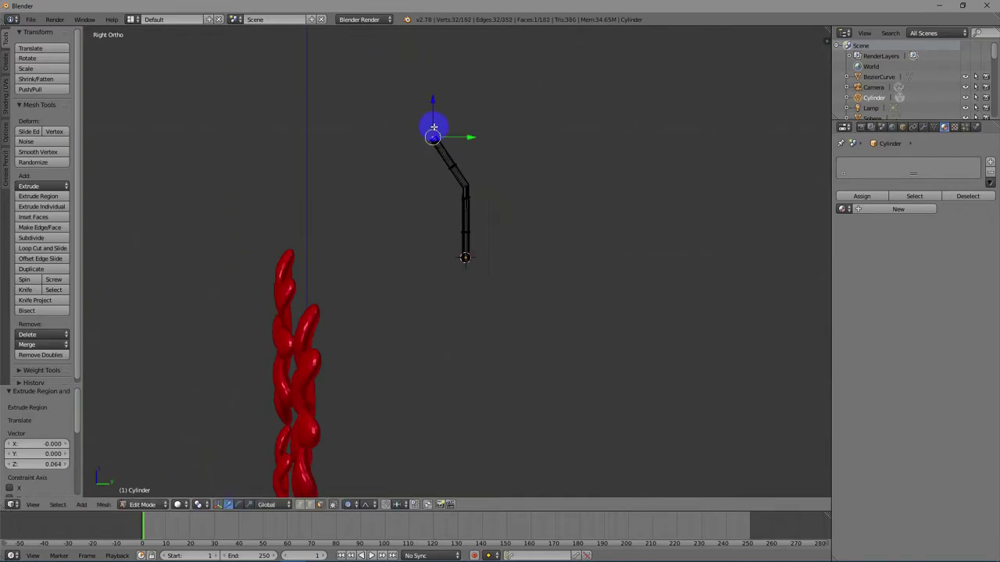
Rotate the stem's top face by 37.037° and extrude it upward by 0.505 in the right view.
key("r")
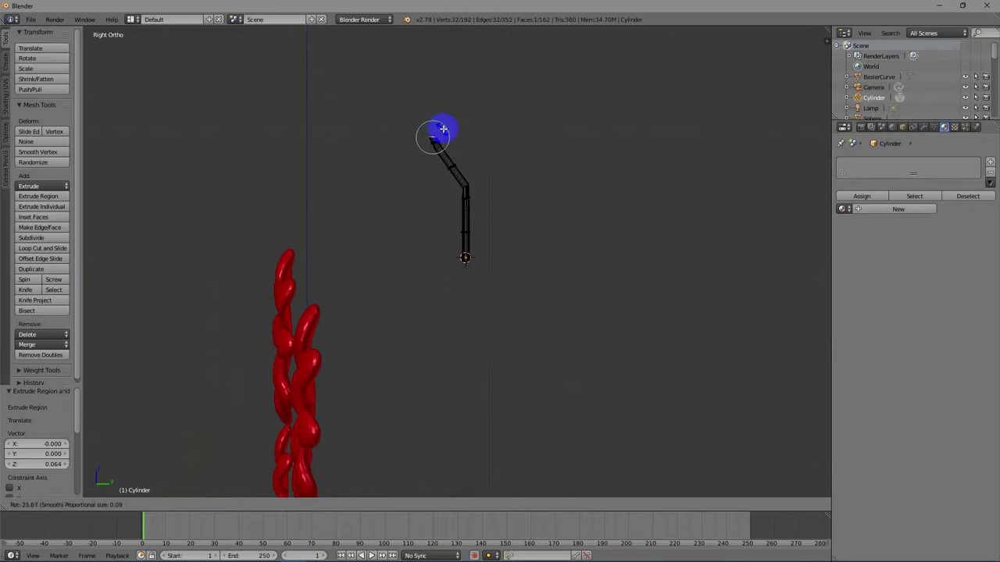
left_click(443, 129)
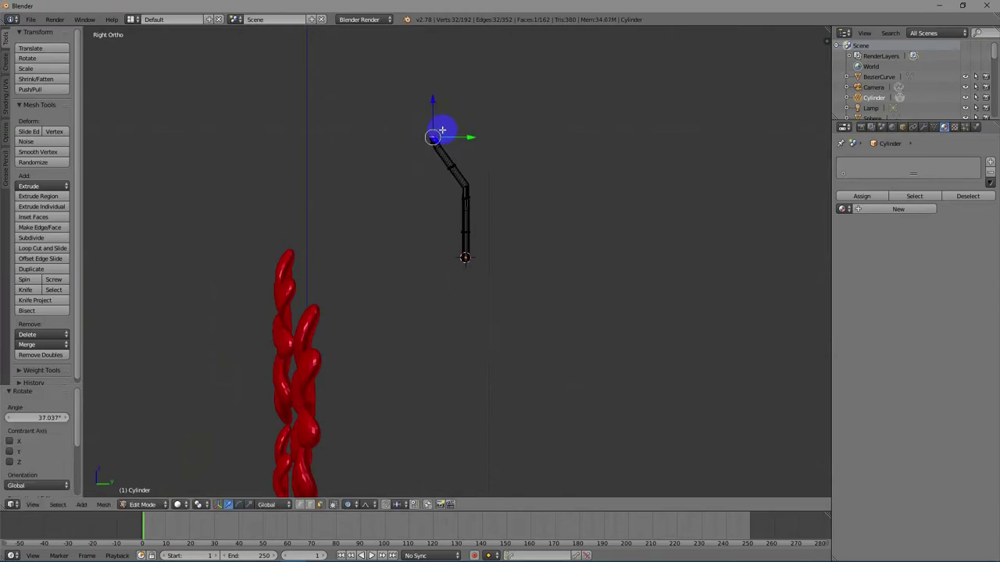
key("e")
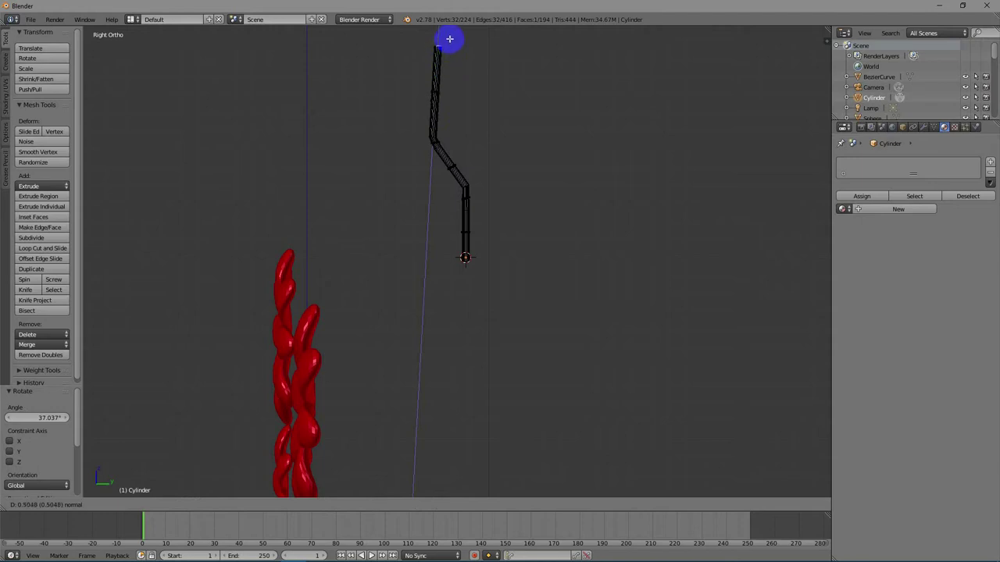
left_click(450, 38)
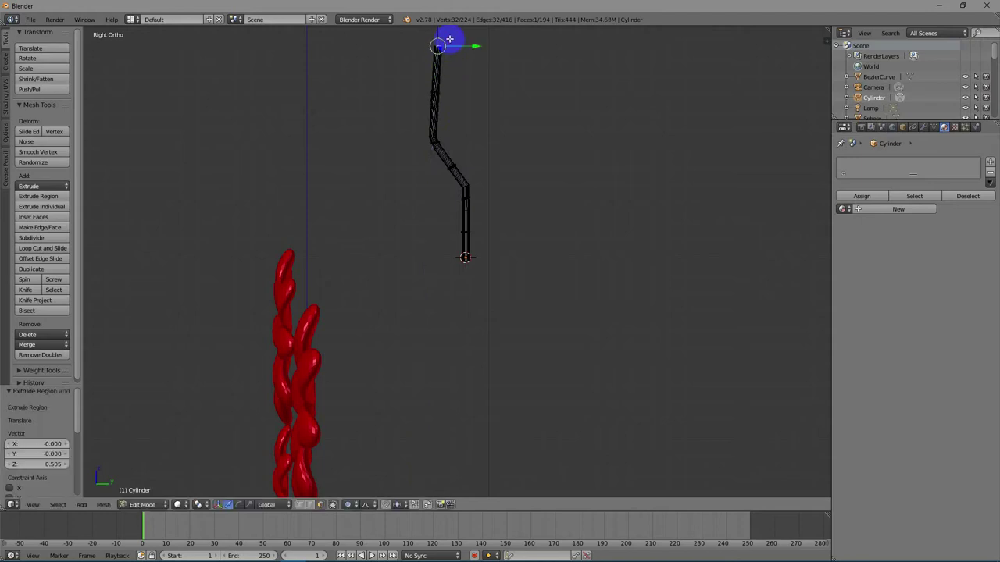
Extrude the stem's top face slightly, rotate it by -15.035°, and extrude it again by 0.133.
key("e")
left_click(450, 34)
key("r")
left_click(444, 34)
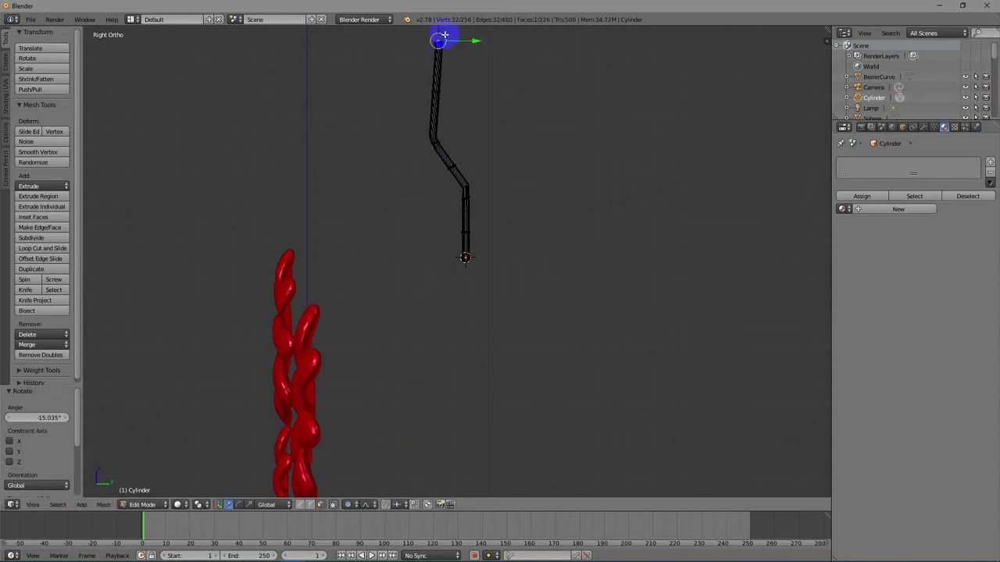
key("e")
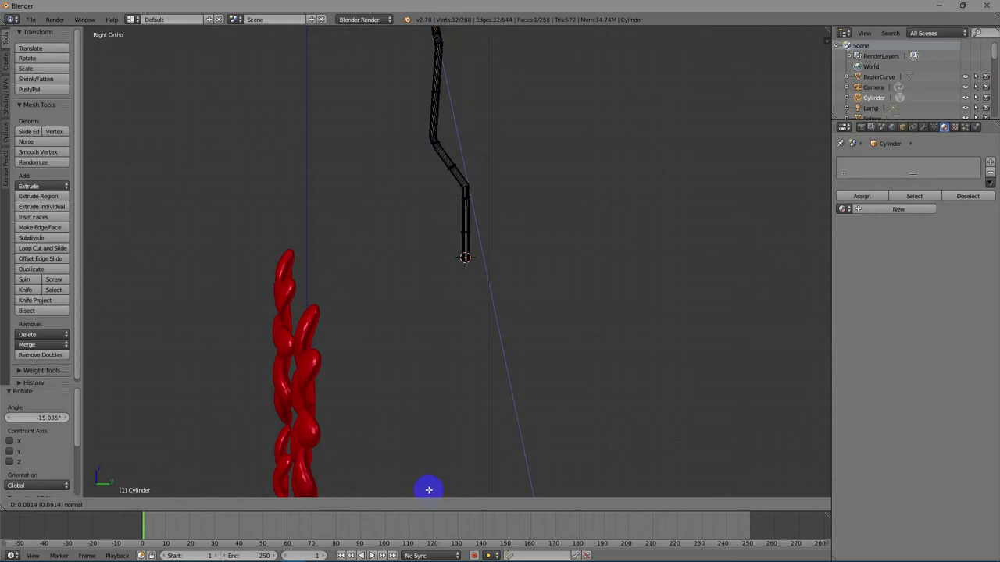
left_click(431, 481)
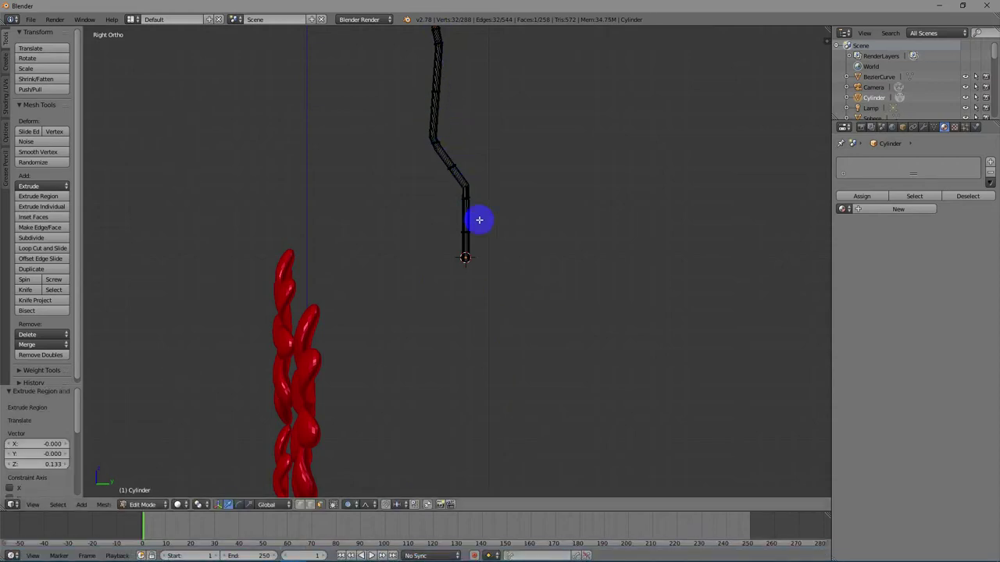
Return to Object Mode and move the stem by -0.155 in Y and -1.050 in Z in the right view.
key("Tab")
right_click_drag(457, 172, 435, 384)
scroll(490, 384, "down", 4)
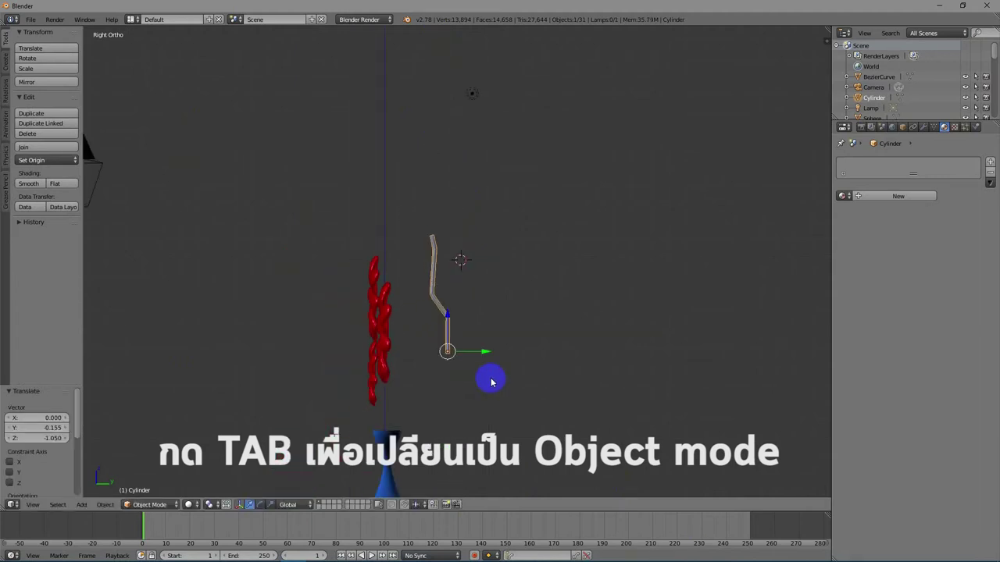
Give the stem a new material with a bright green diffuse color of R 0.023, G 0.800, B 0.000.
scroll(490, 384, "down", 2)
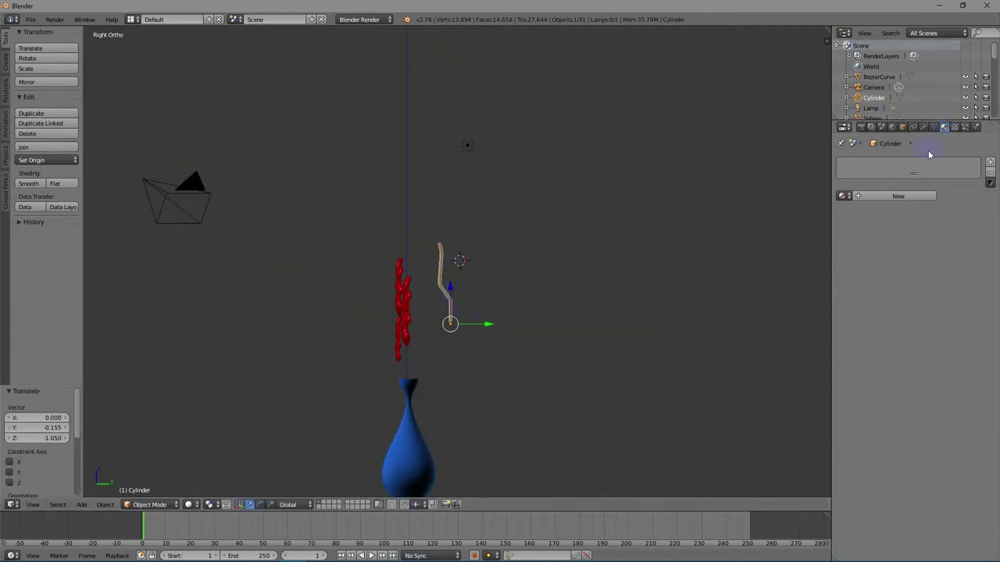
left_click(905, 196)
left_click(879, 325)
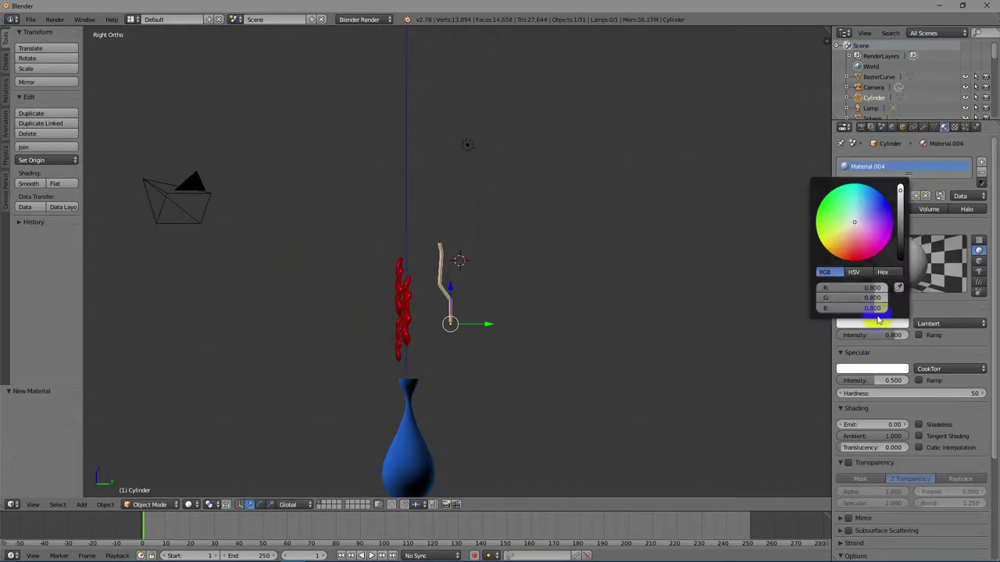
left_click_drag(854, 214, 815, 204)
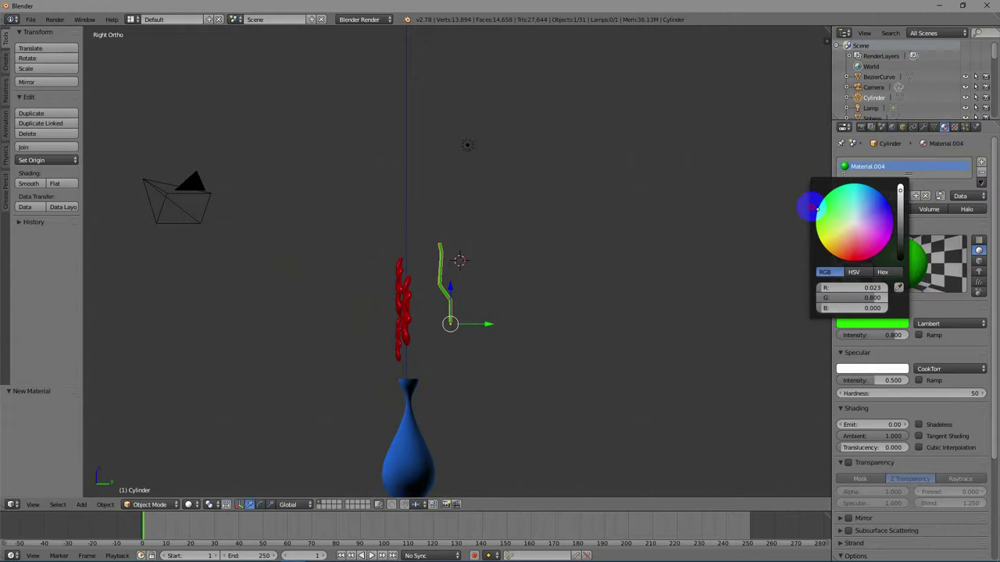
left_click(531, 344)
Move the stem's base to the vase's mouth by -0.713 in Y and -0.996 in Z, and rotate the stem by 10.93°.
right_click(444, 285)
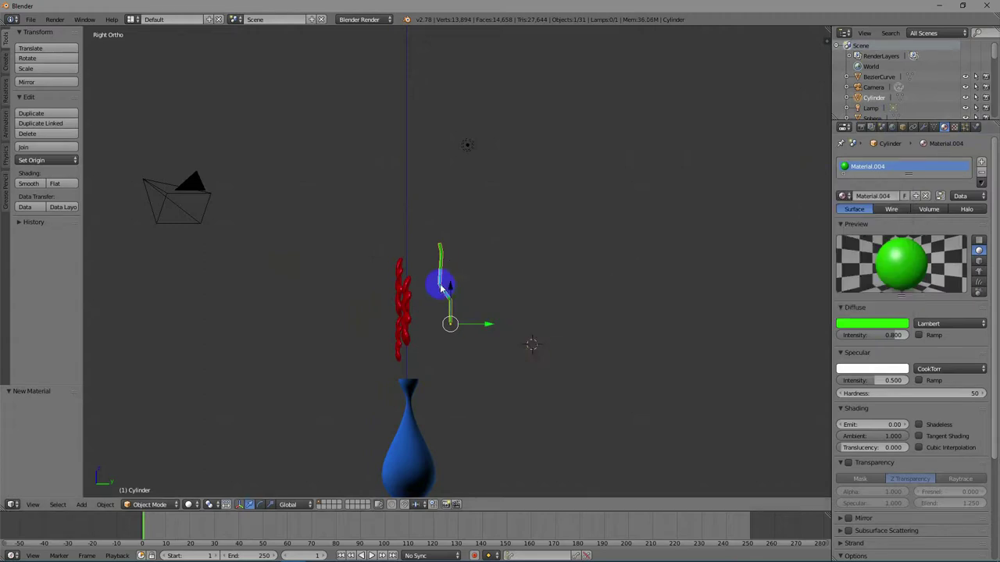
right_click_drag(433, 292, 393, 351)
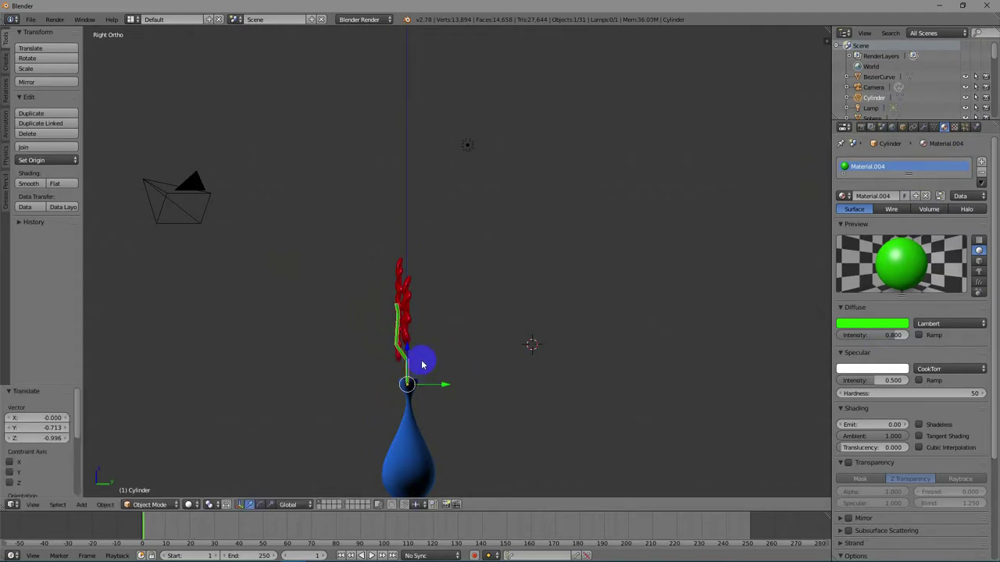
key("r")
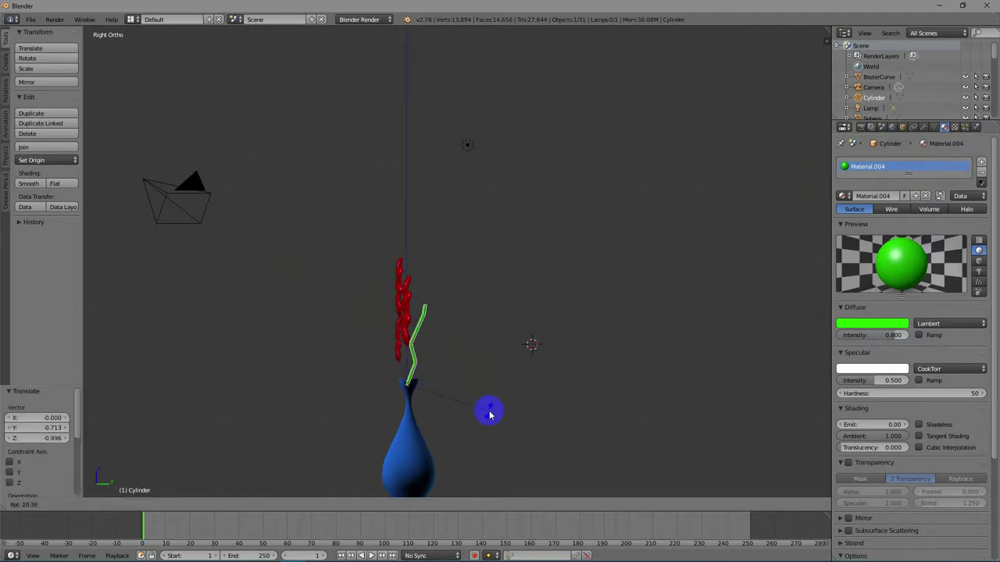
left_click(490, 401)
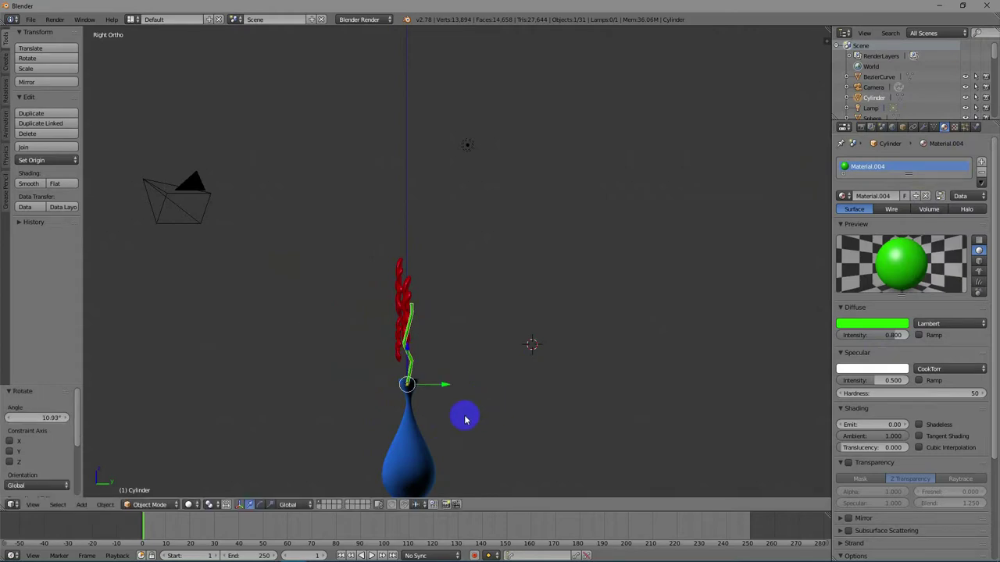
Switch the viewport to quad view and show the scene through the camera in the perspective quadrant.
key("ctrl+alt+q")
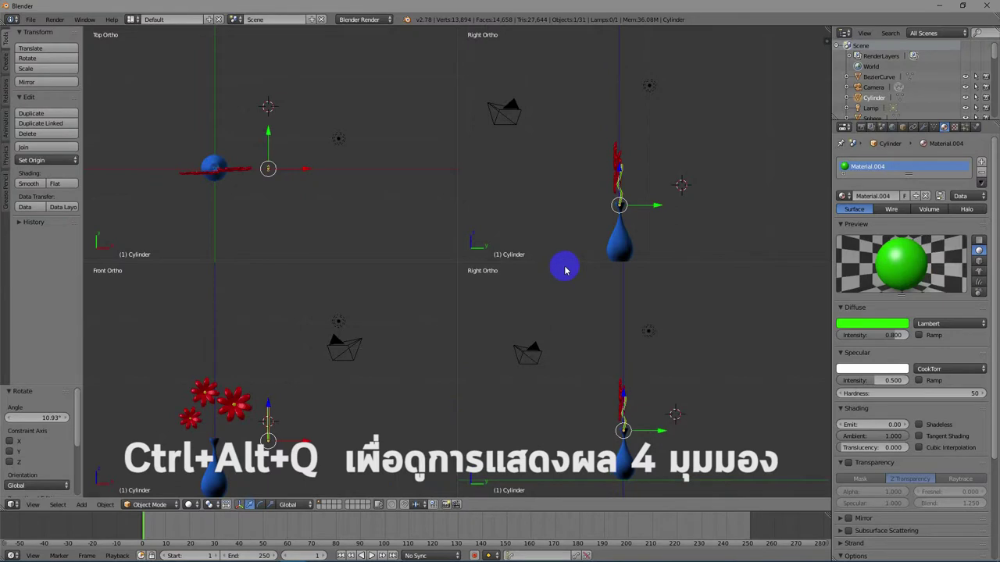
key("KP_0")
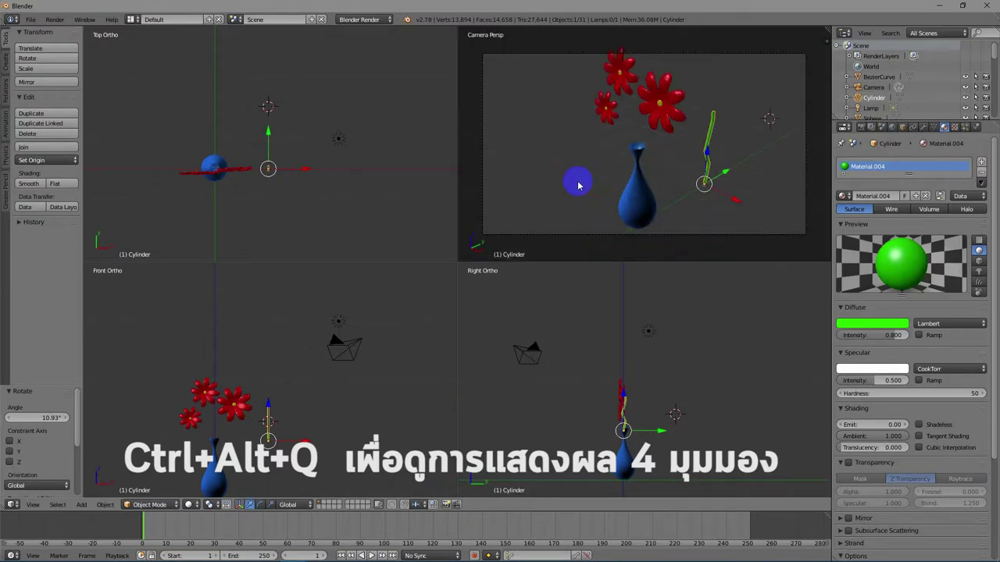
scroll(320, 180, "down", 4)
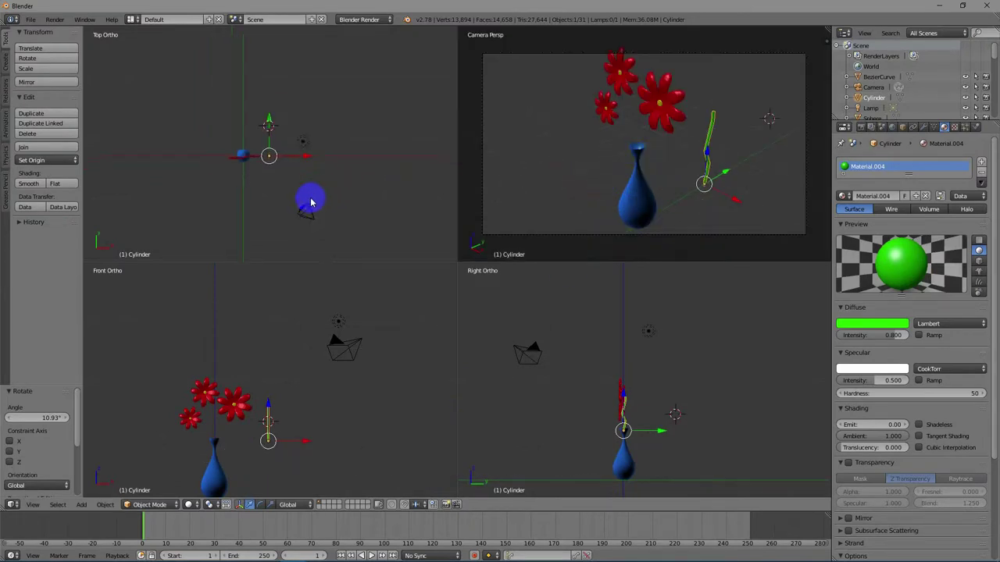
Move the camera by -3.452 in X and -0.285 in Y, rotating it 28.66° in the top view and 3.324° in the right view.
right_click(305, 211)
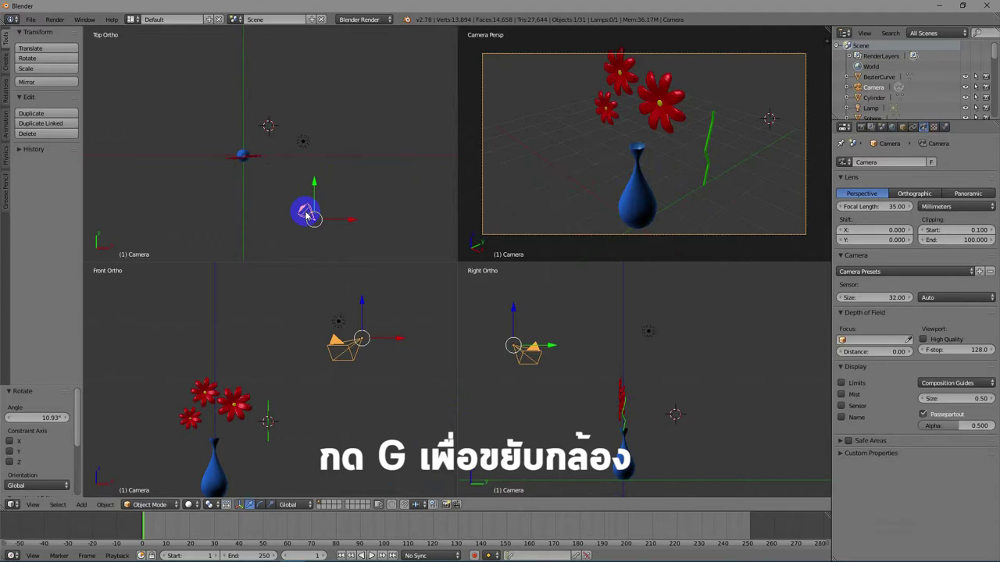
key("g")
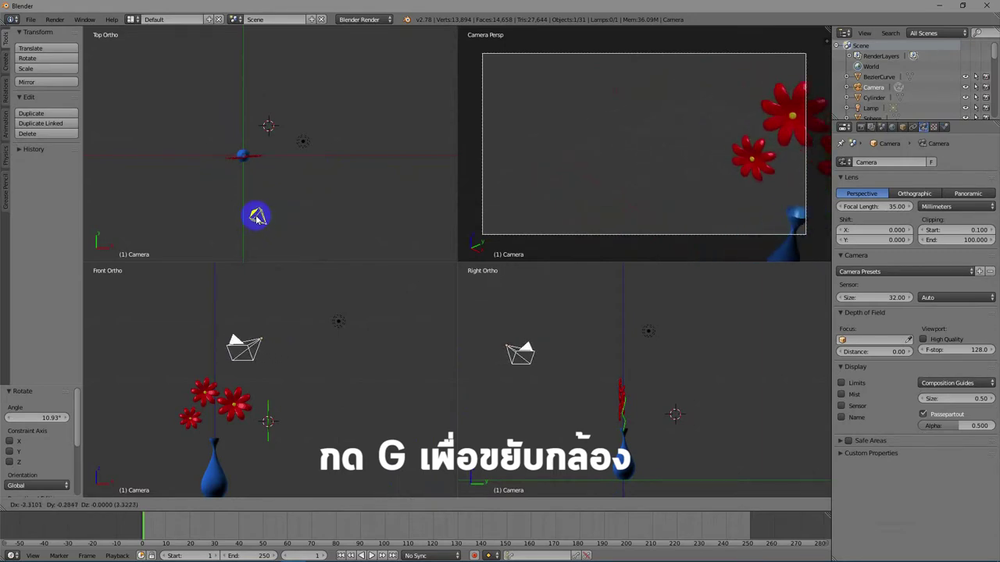
left_click(258, 218)
key("r")
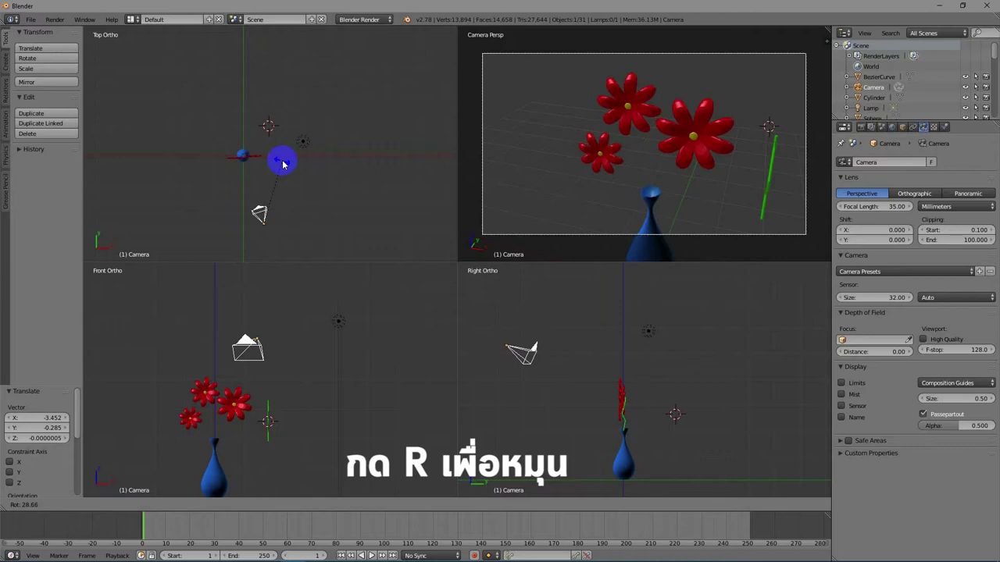
left_click(282, 163)
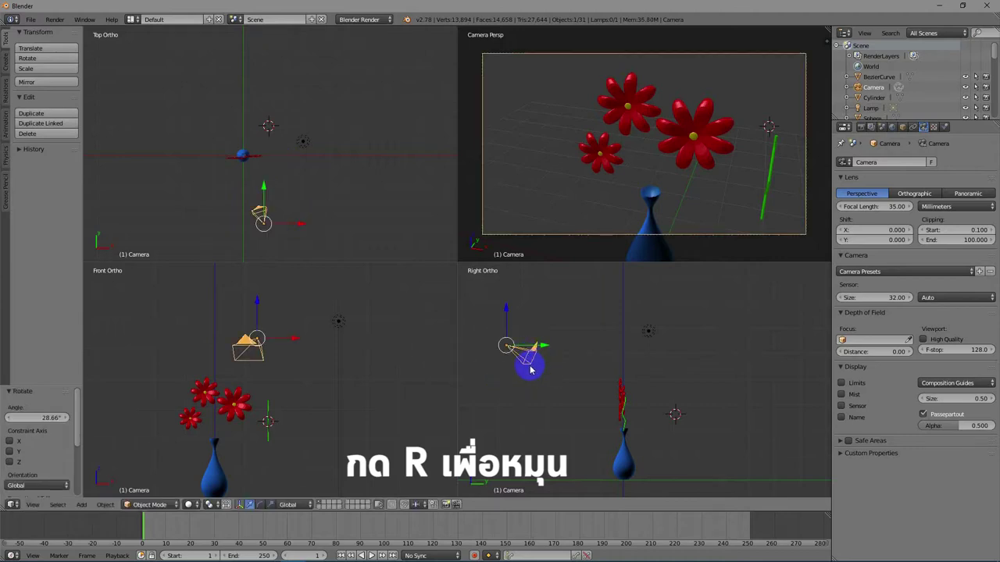
key("r")
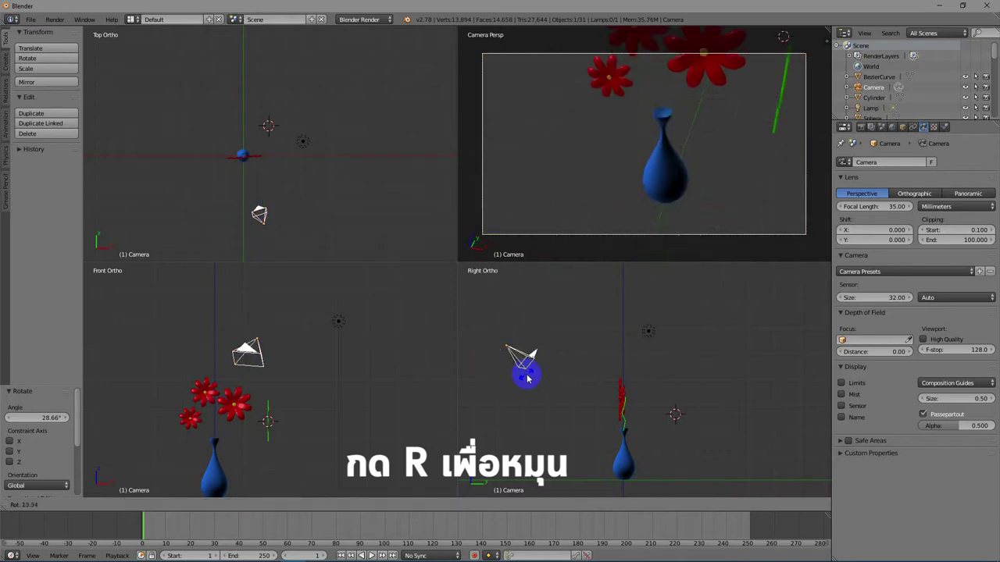
left_click(529, 372)
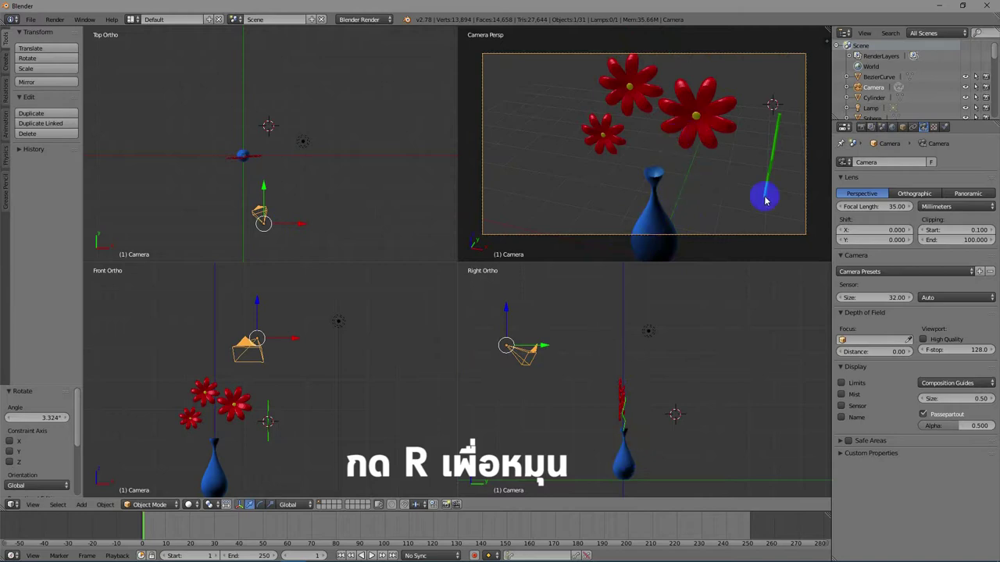
Bring the green stem over the vase's opening, moving it in the camera view and by -0.116 in X and 0.571 in Y in the top view.
right_click(771, 165)
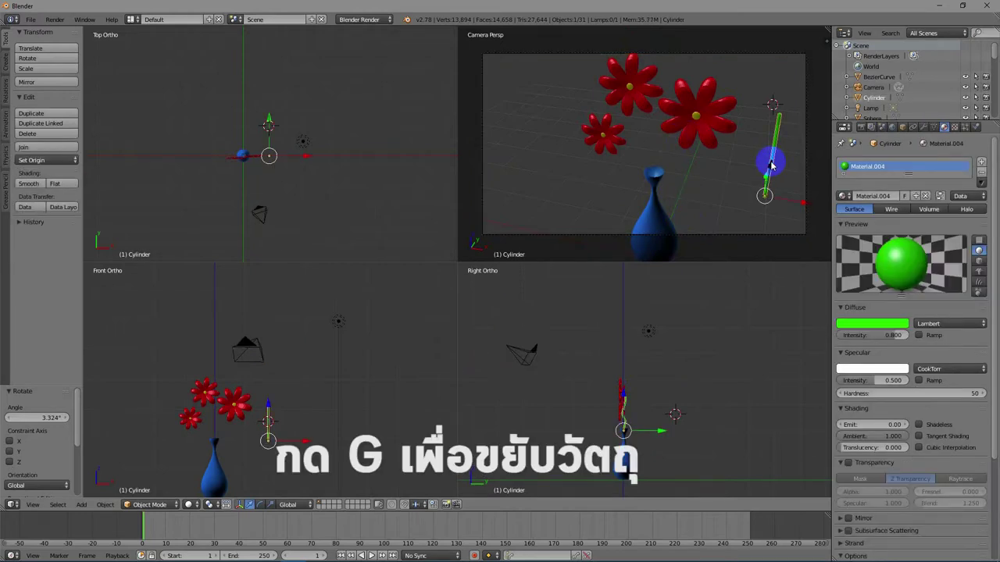
key("g")
left_click(659, 159)
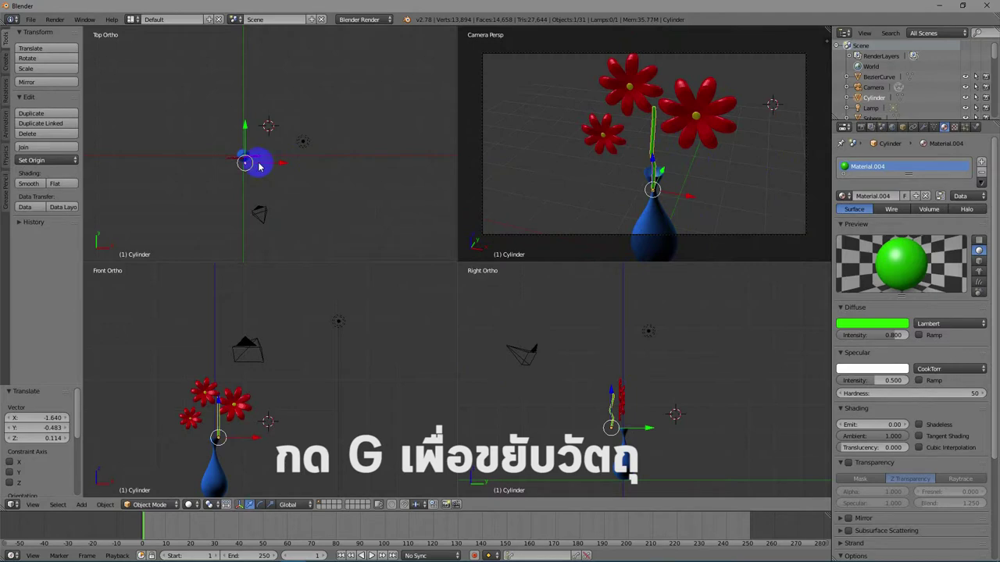
middle_click_drag(251, 165, 160, 229, "ctrl")
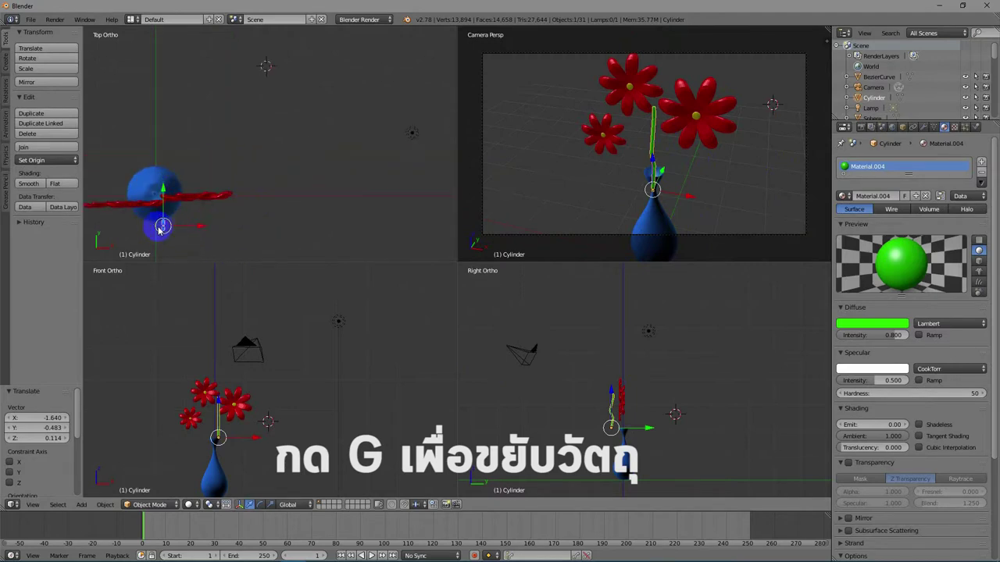
key("g")
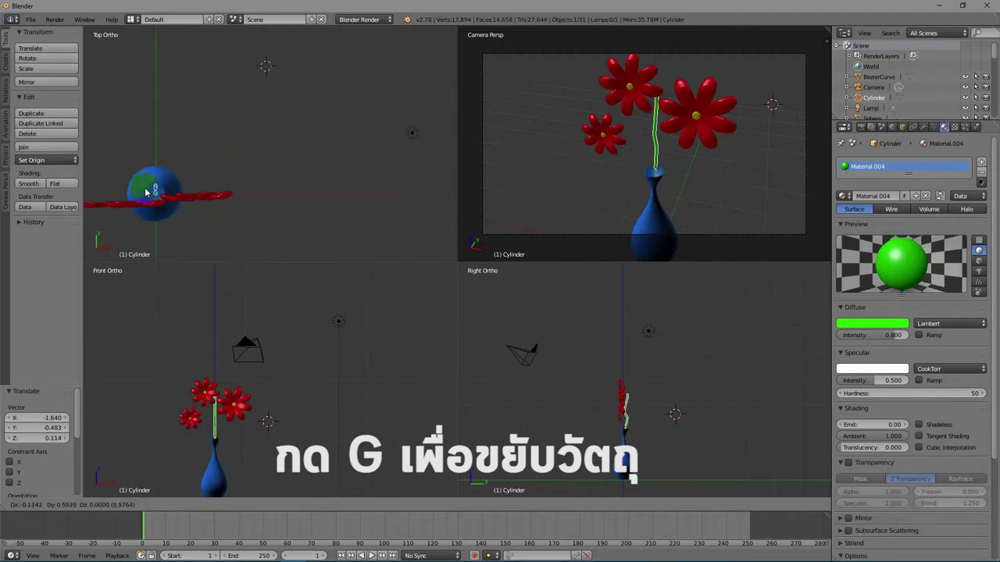
left_click(149, 191)
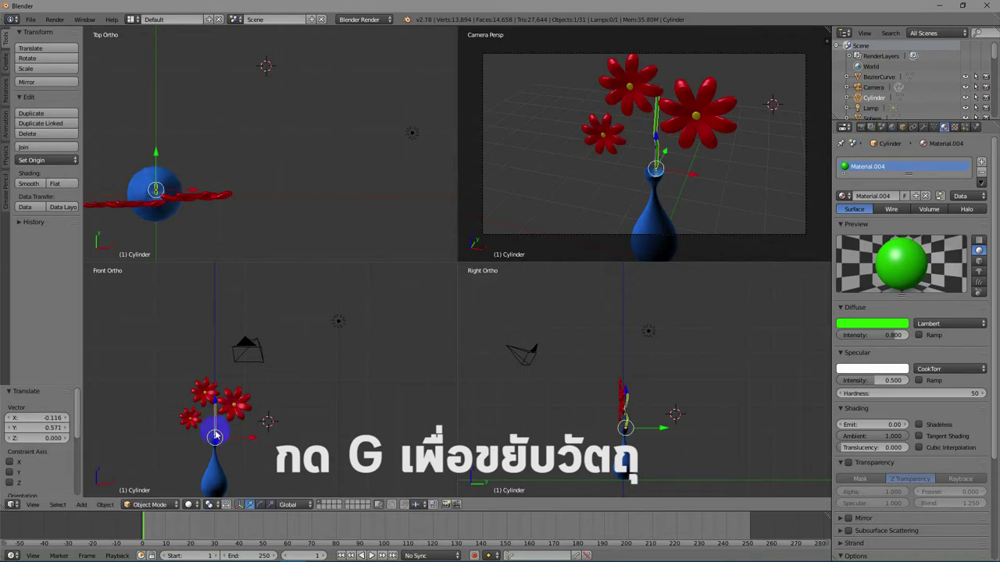
Lower the stem into the vase's neck by 0.223 in the front view, and shift it -0.082 in Y and -0.019 in Z in the right view.
key("g")
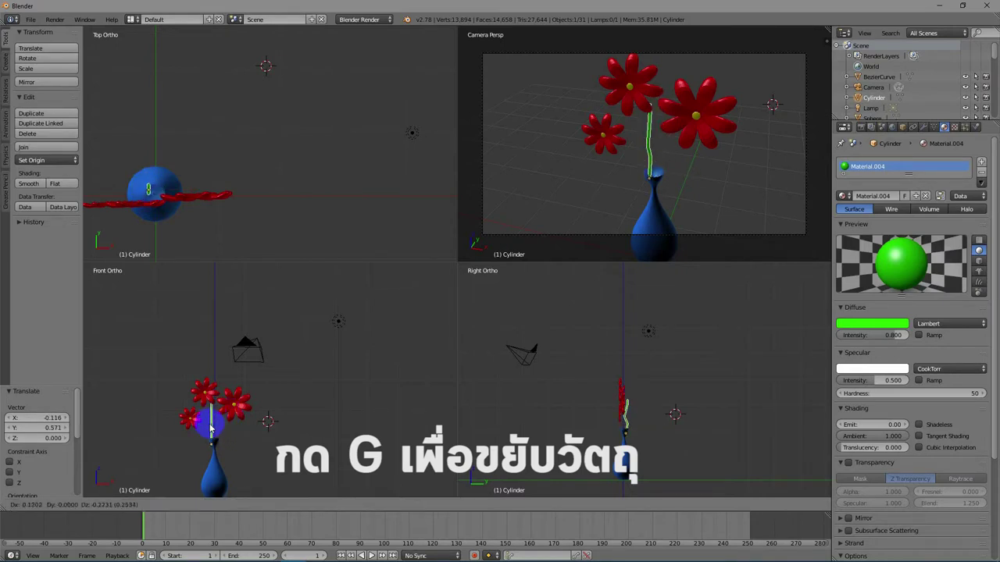
left_click(214, 427)
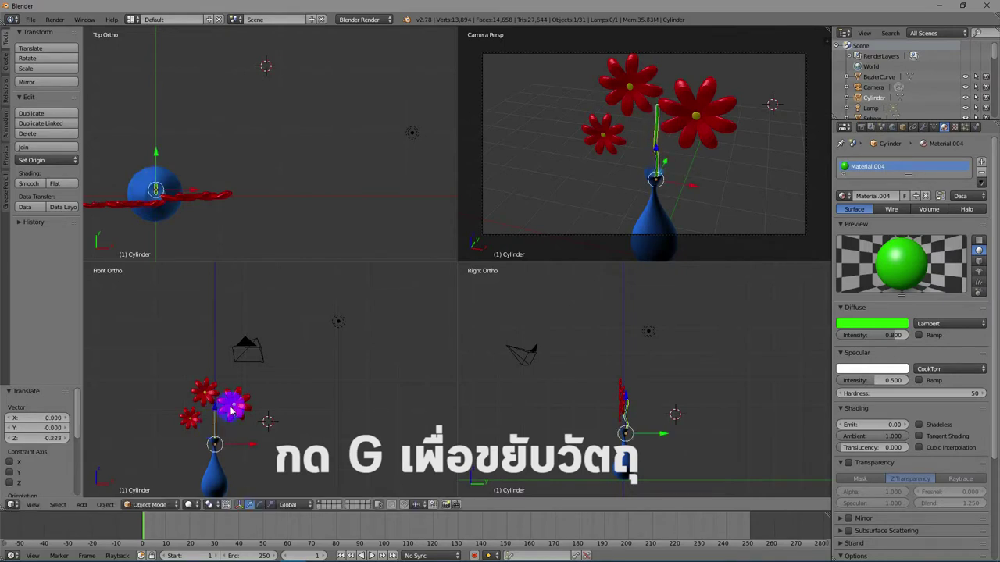
scroll(301, 344, "up", 3)
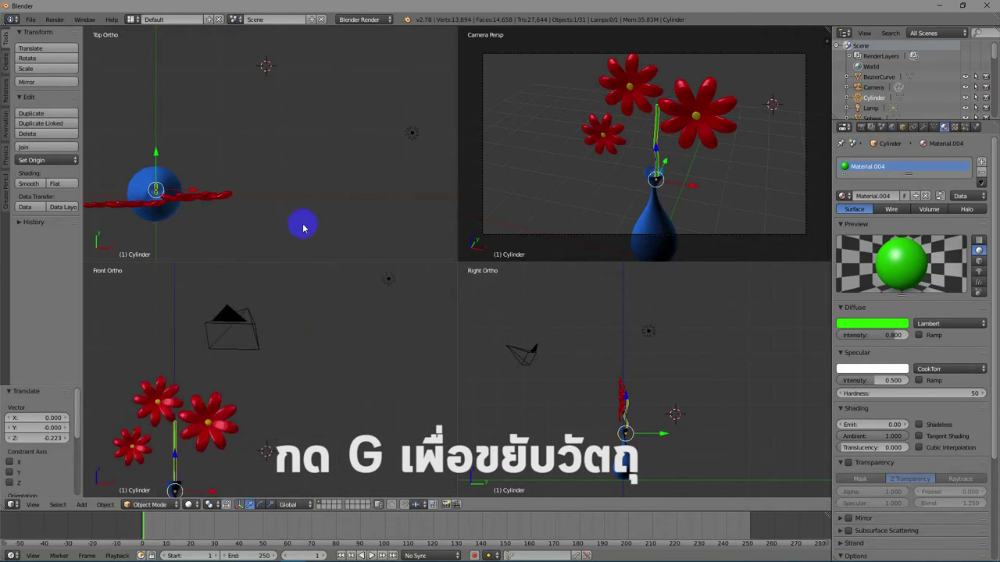
scroll(304, 223, "up", 2)
scroll(315, 211, "down", 3)
scroll(629, 426, "up", 2)
scroll(635, 430, "up", 5)
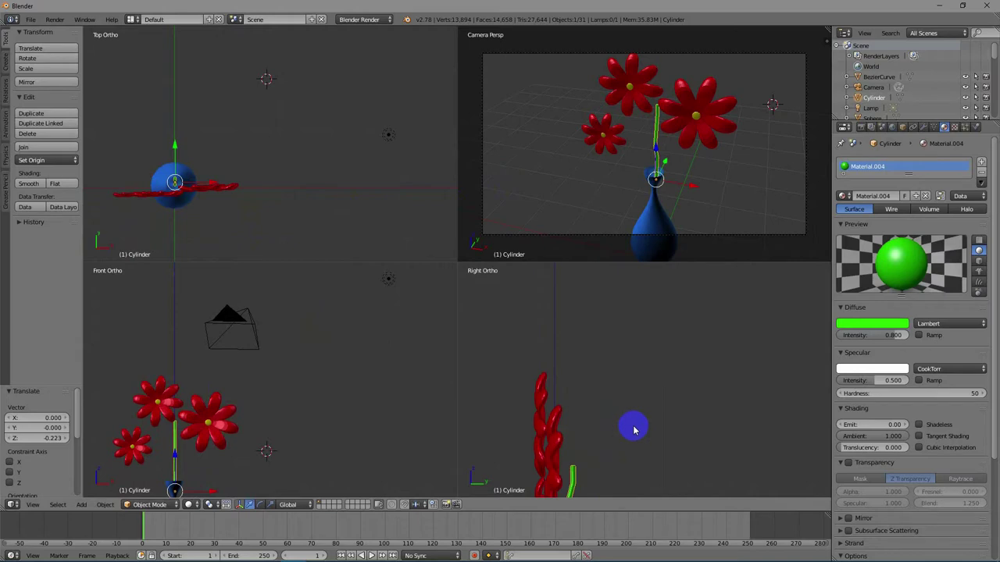
middle_click_drag(671, 349, 677, 398, "shift")
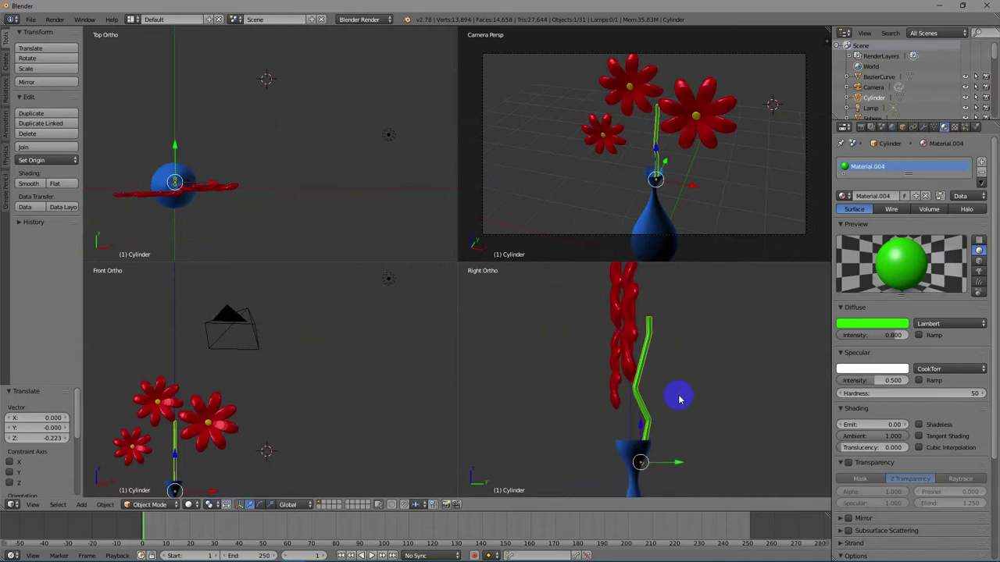
key("g")
left_click(630, 363)
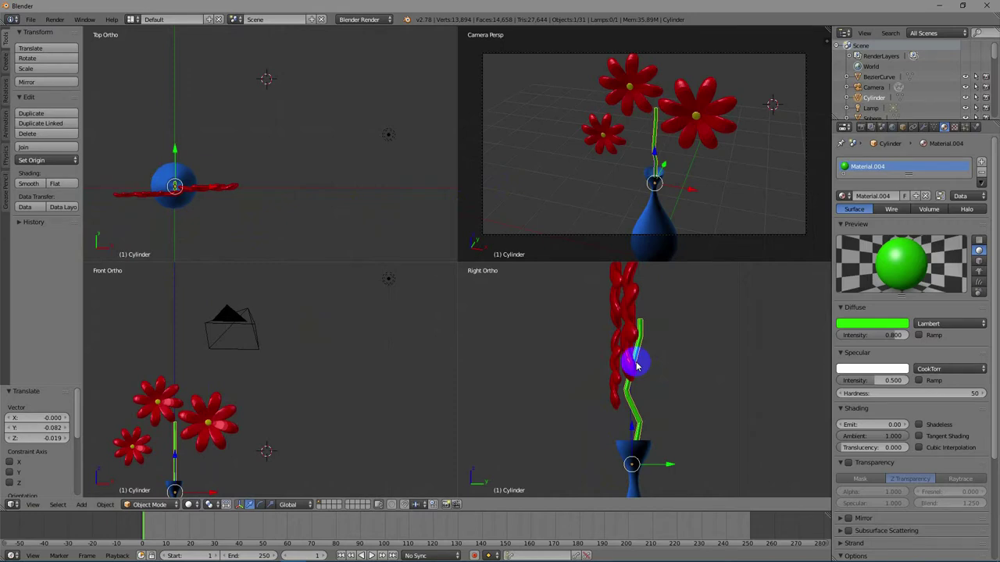
Duplicate the green stem, rotating the copy -11.769° in the right view and -42.732° in the front view toward the small flower.
key("shift+d")
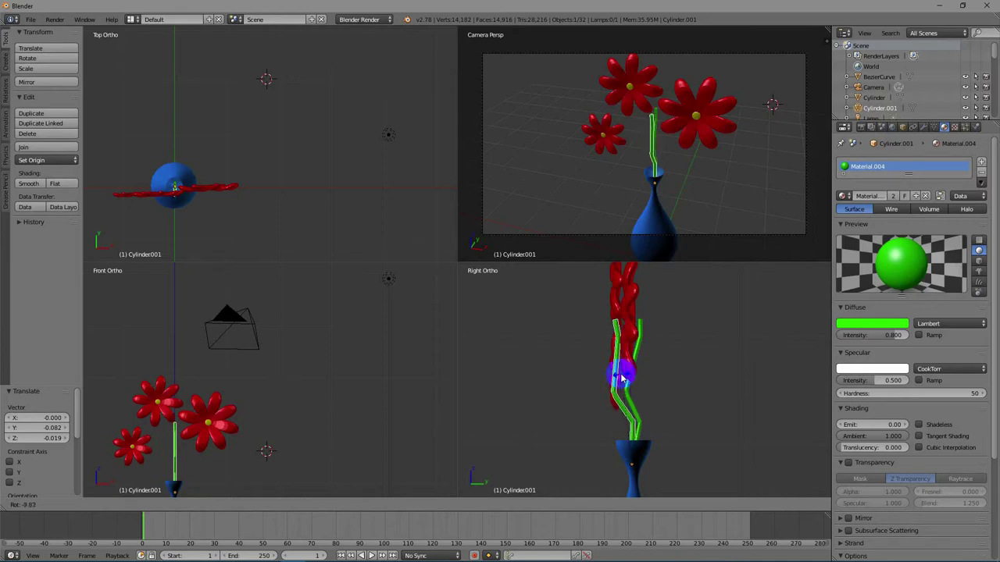
left_click(619, 364)
scroll(239, 328, "down", 3)
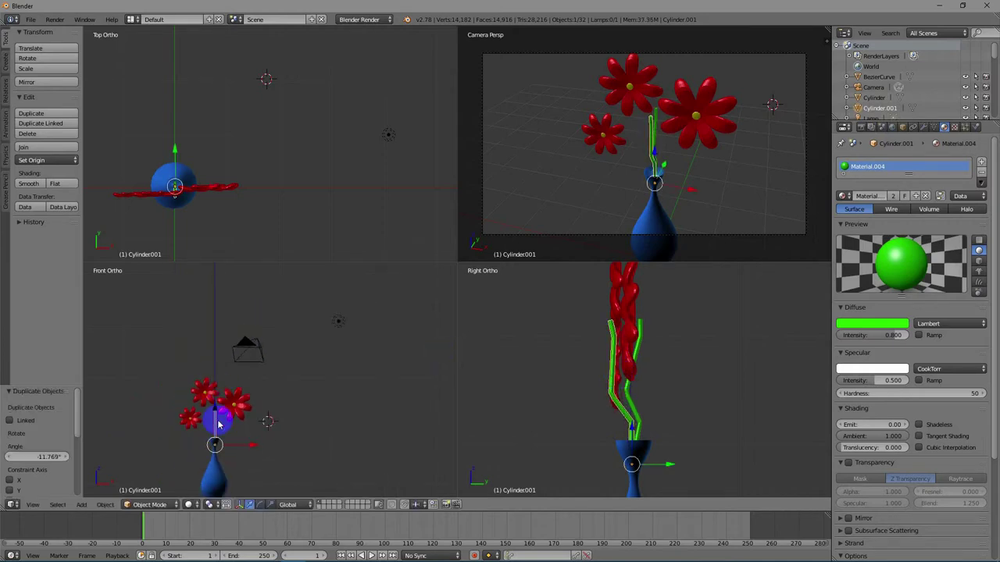
key("r")
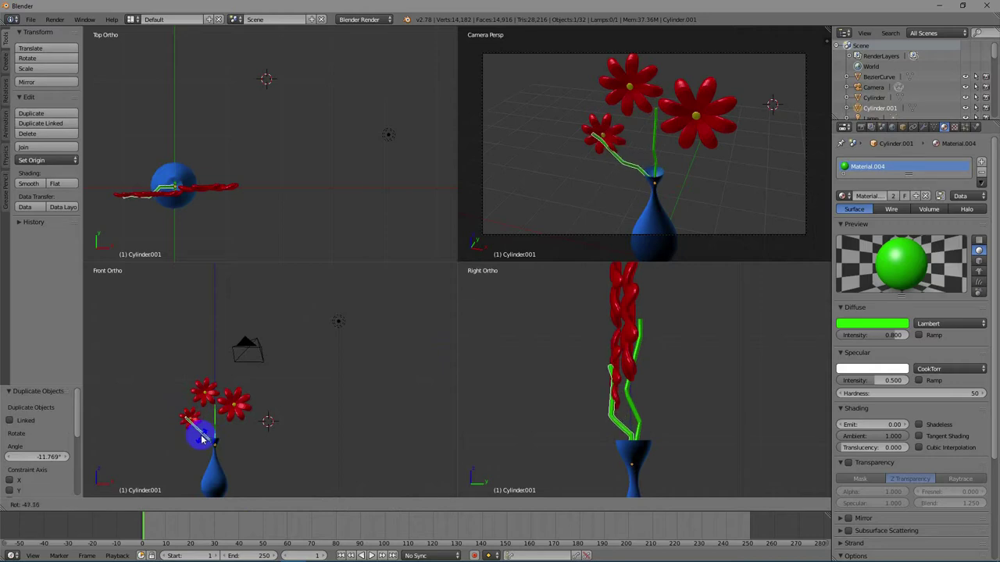
left_click(201, 435)
Shift the copied stem 0.086 in Y and -0.010 in Z in the right view to place it under the small flower.
scroll(289, 357, "down", 2)
scroll(289, 358, "down", 1)
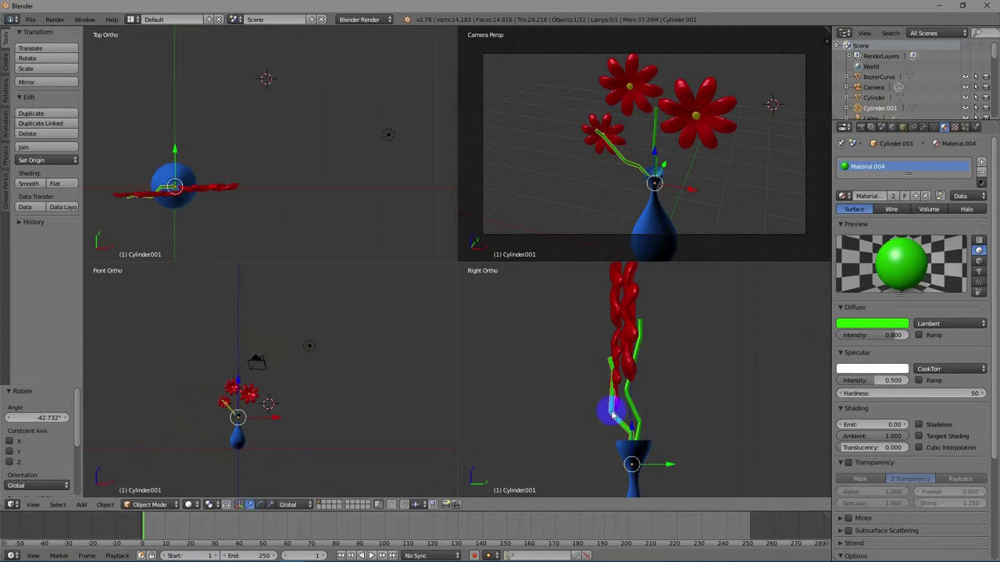
key("g")
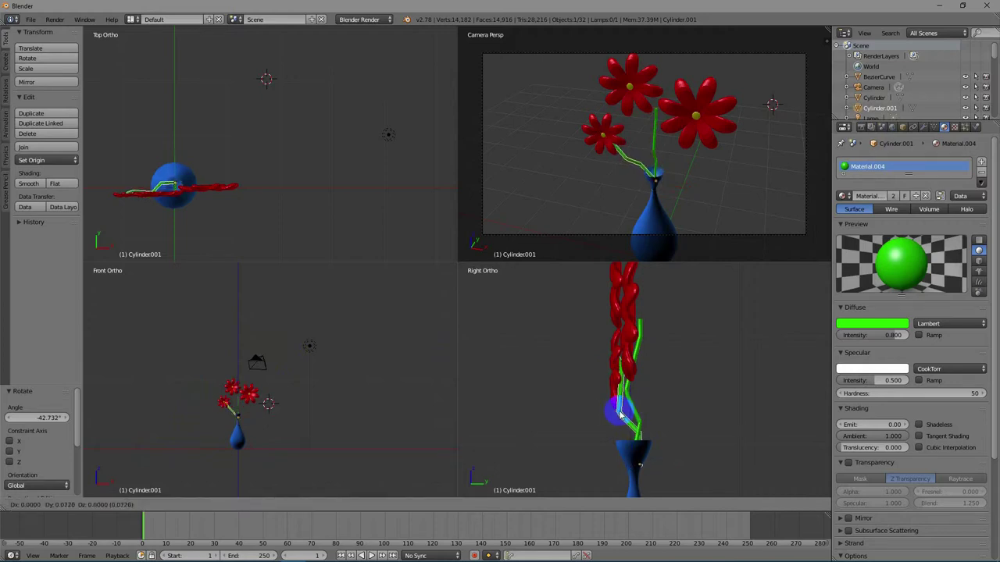
left_click(622, 416)
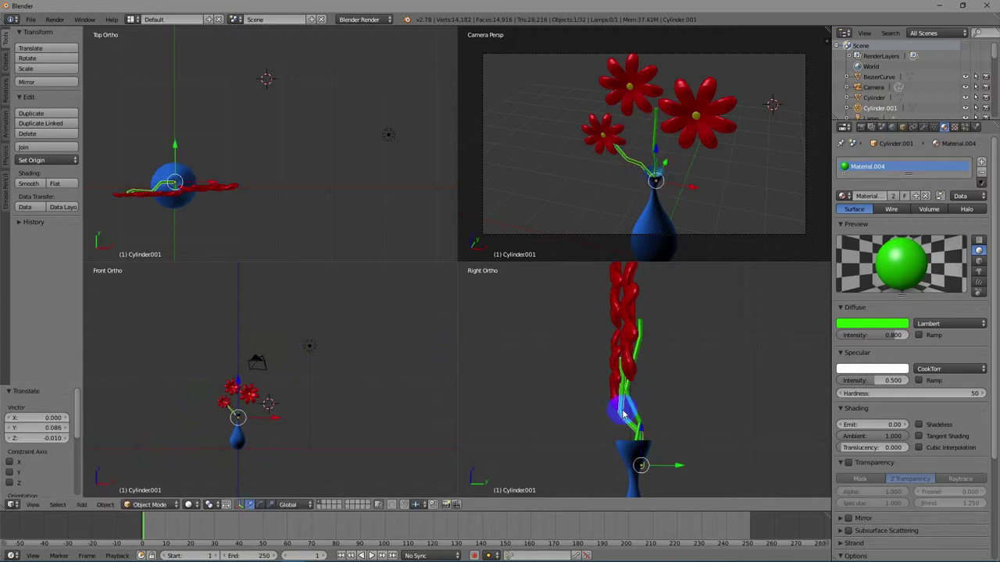
Rotate the original upright stem 26.093° in the front view so it leans toward the large flower.
scroll(262, 412, "up", 7)
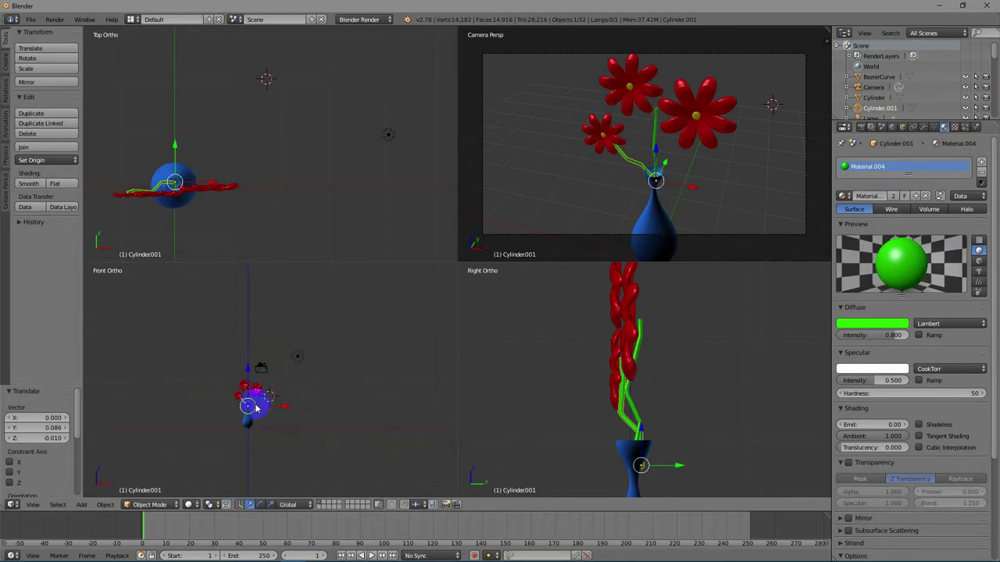
middle_click_drag(217, 419, 294, 350, "shift")
right_click(279, 348)
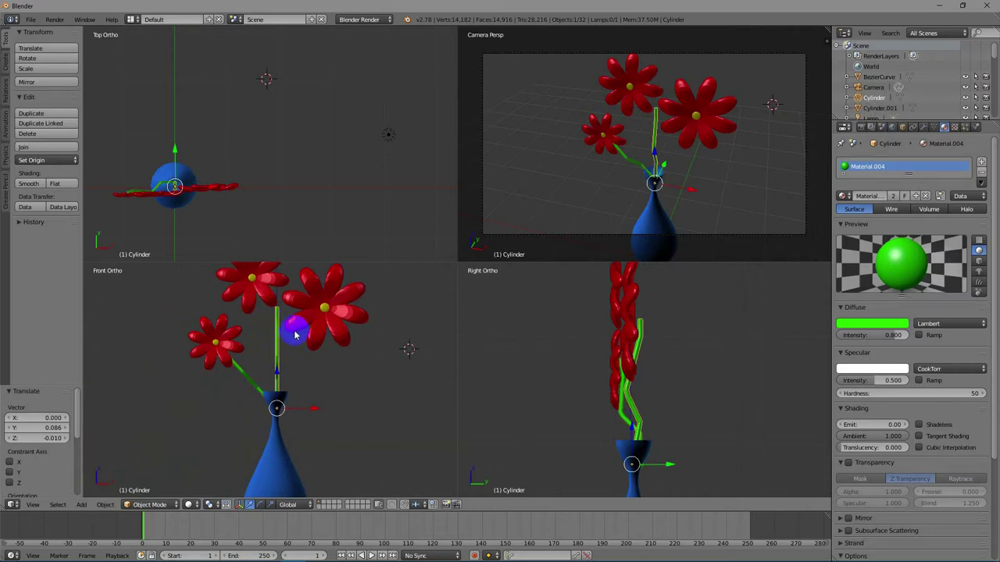
key("r")
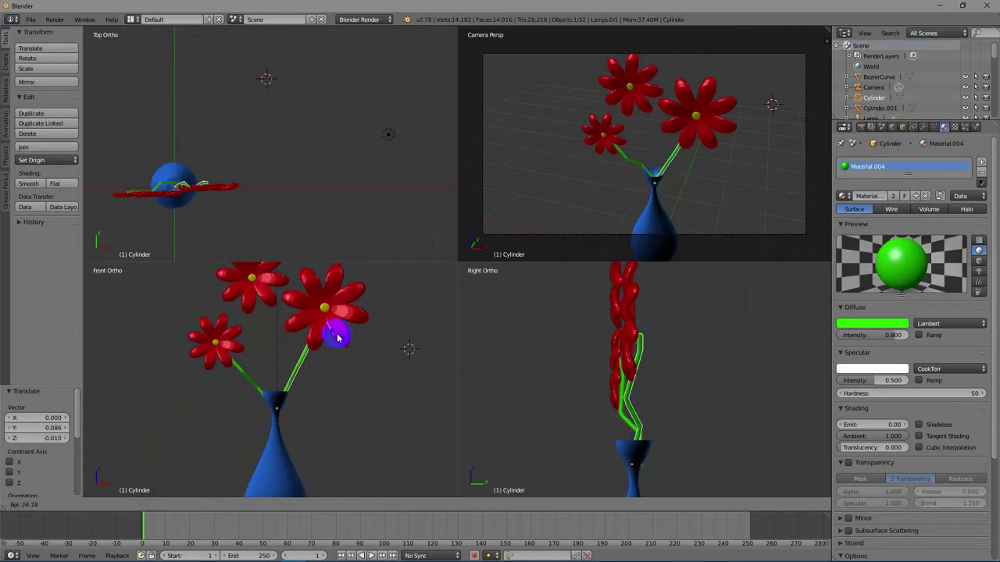
left_click(337, 336)
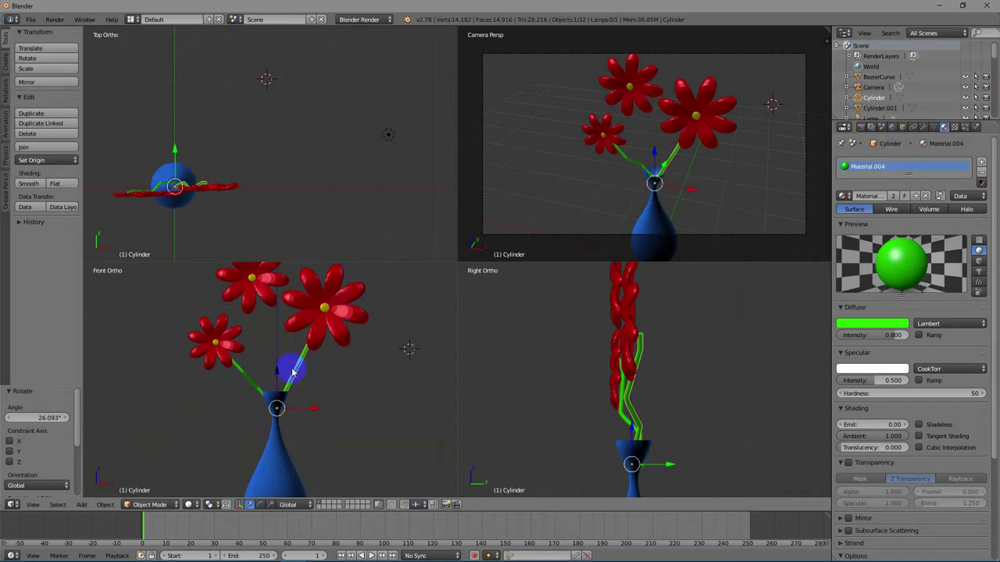
Duplicate the large flower's stem with an offset of -0.028 X and -0.007 Z, rotate it -33.272° toward the top flower and scale it by 1.362.
key("shift+d")
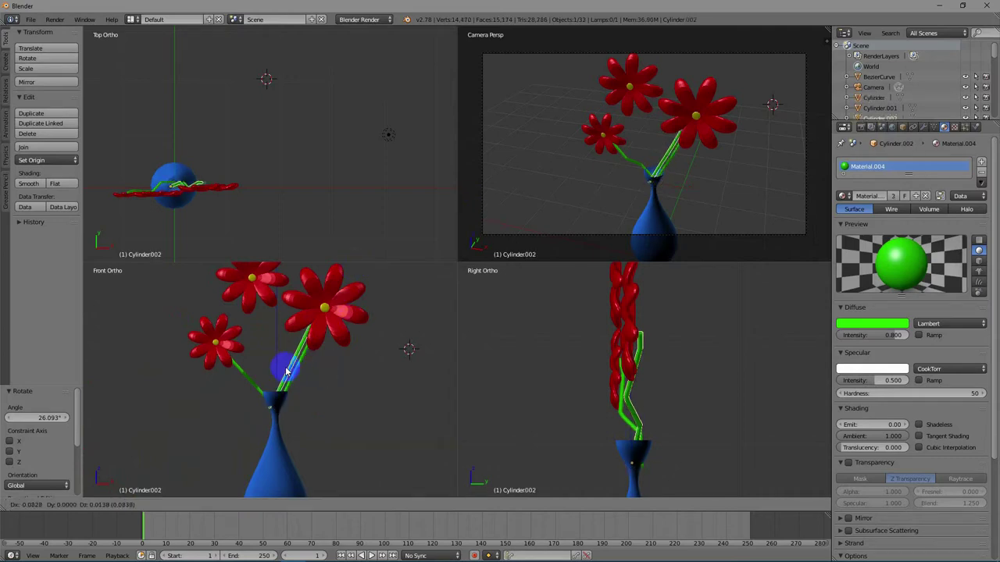
left_click(300, 363)
key("r")
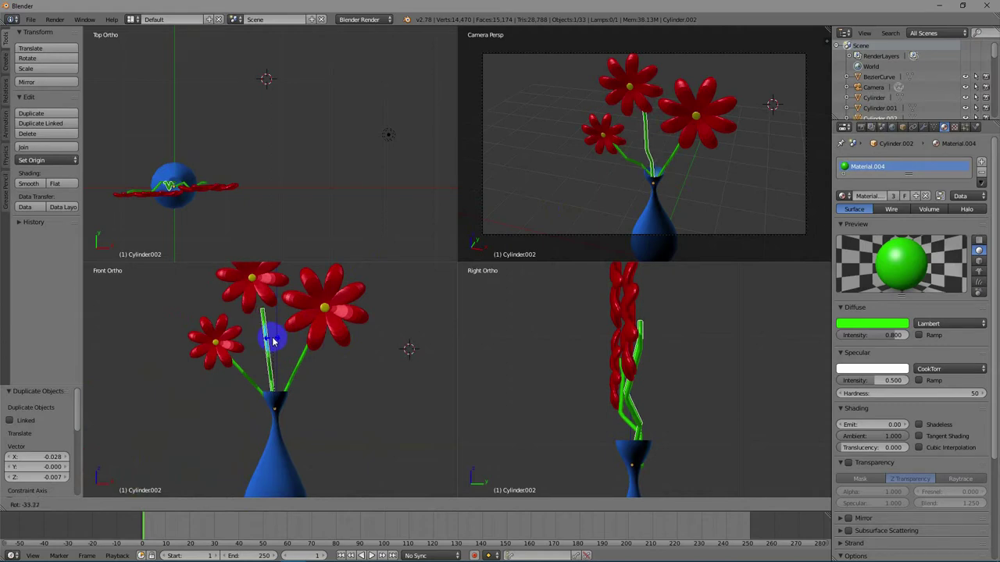
left_click(272, 341)
key("s")
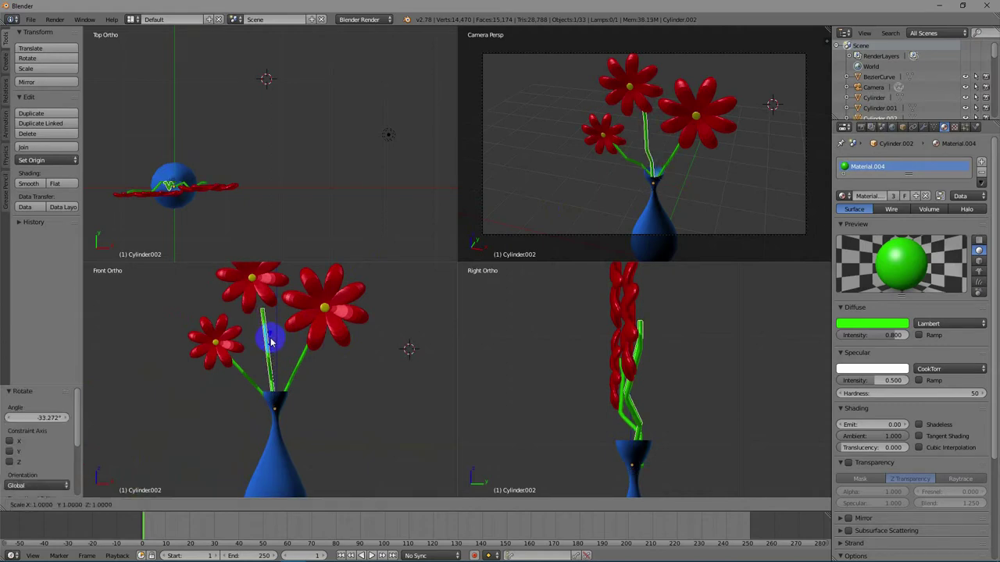
left_click(268, 316)
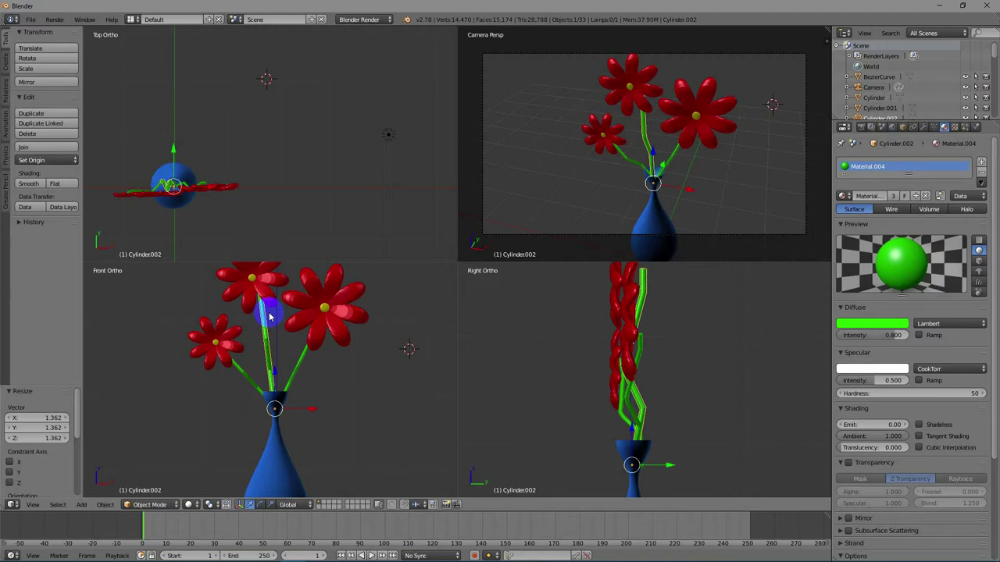
Shift the top flower's stem 0.017 in X in the top view.
scroll(728, 169, "down", 1)
scroll(728, 168, "up", 1)
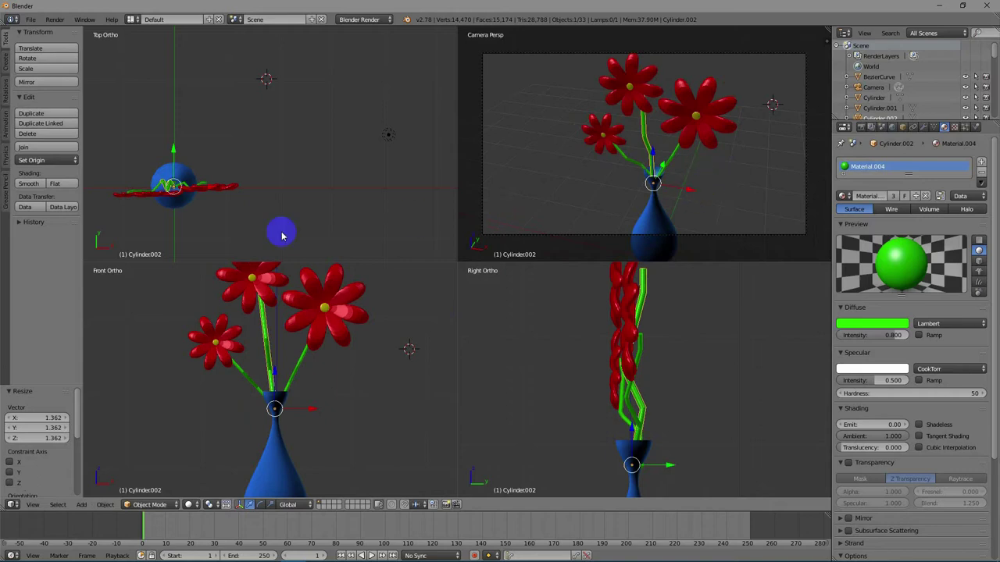
scroll(230, 167, "down", 3)
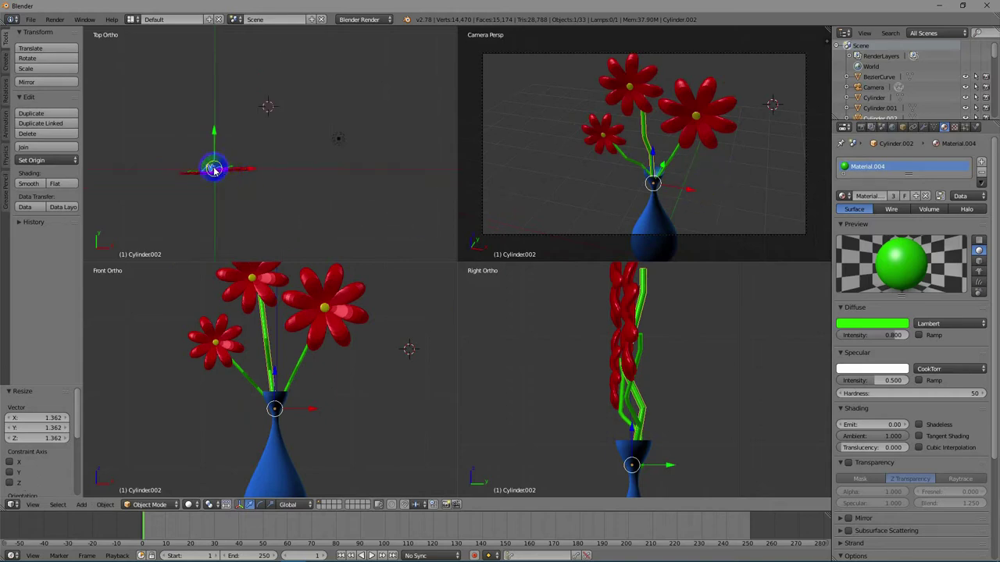
left_click_drag(211, 172, 208, 167)
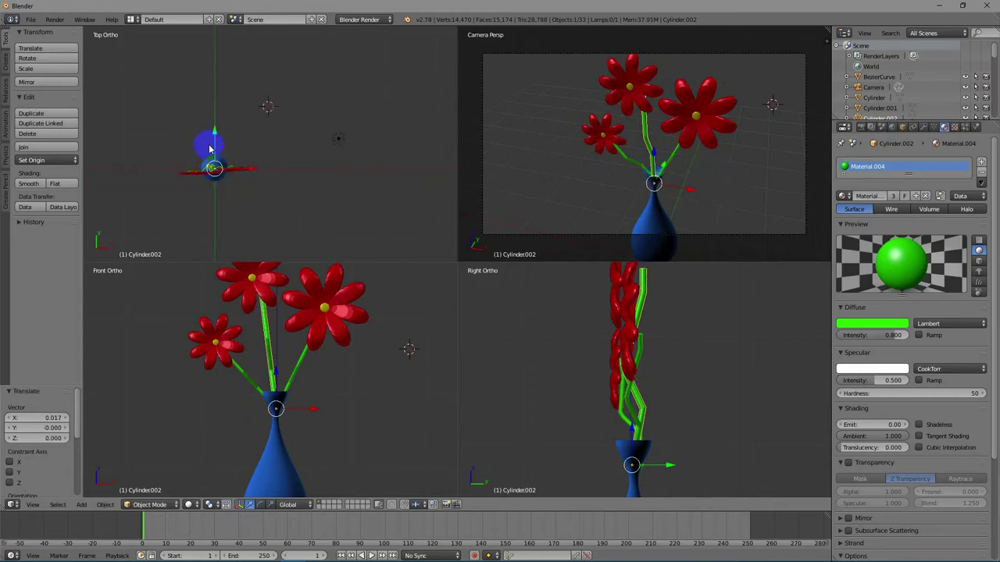
Set the 3D cursor beside the flowers in the top view, add a plane mesh there and scale it by 3.190.
left_click(229, 155)
key("shift+a")
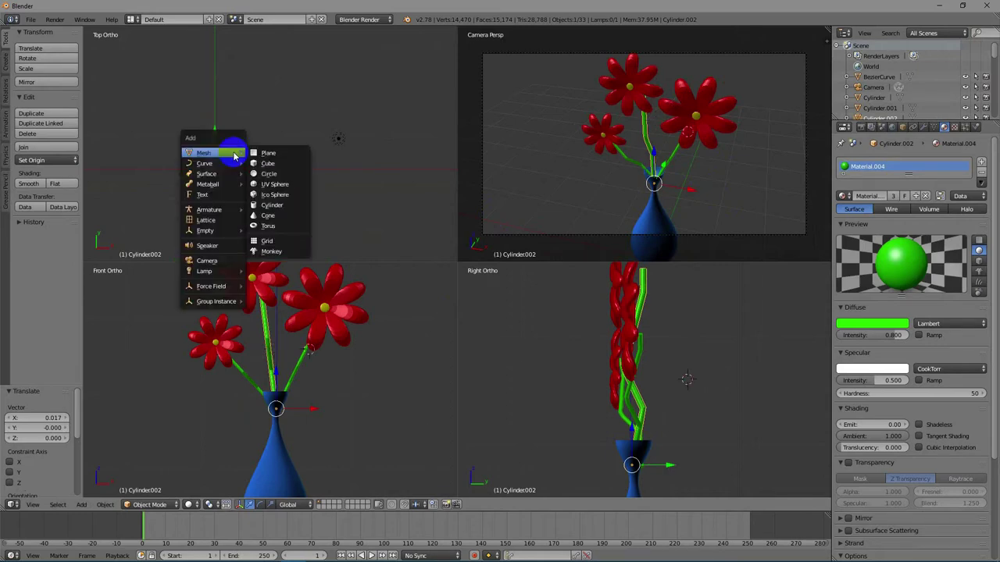
left_click(267, 153)
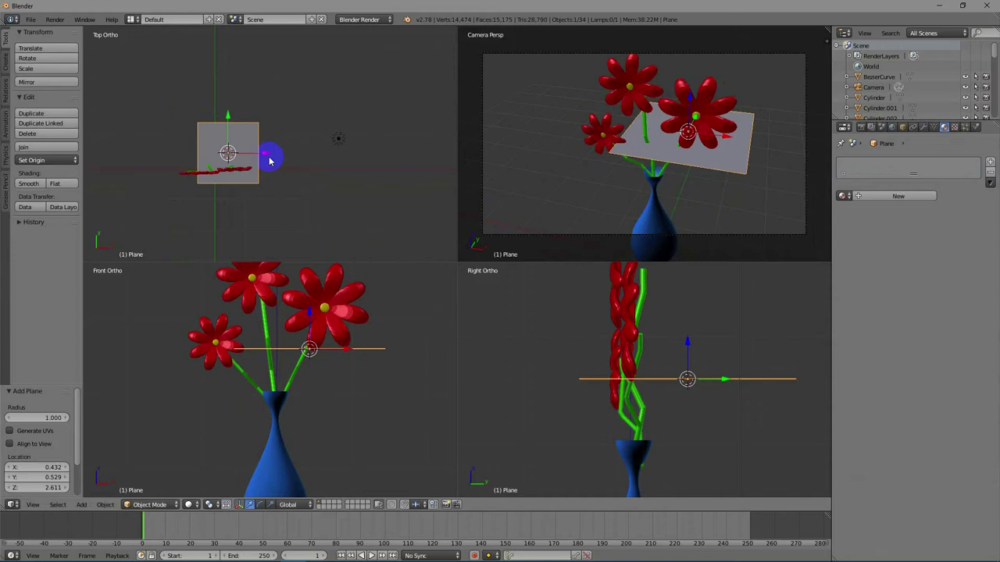
key("s")
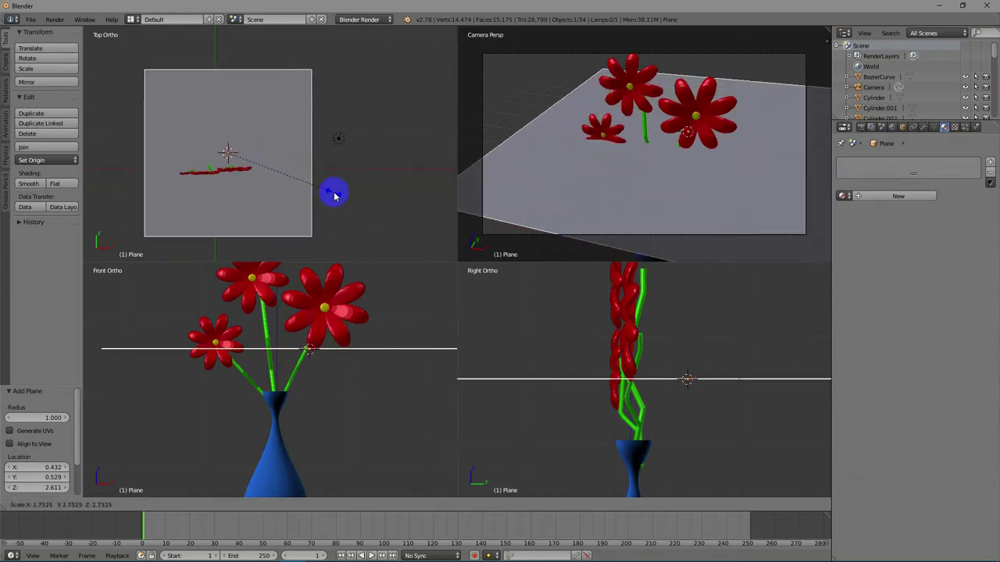
left_click(350, 203)
Move the plane under the vase's base in the front view, by -0.309 in X and -2.595 in Z.
scroll(344, 388, "down", 5)
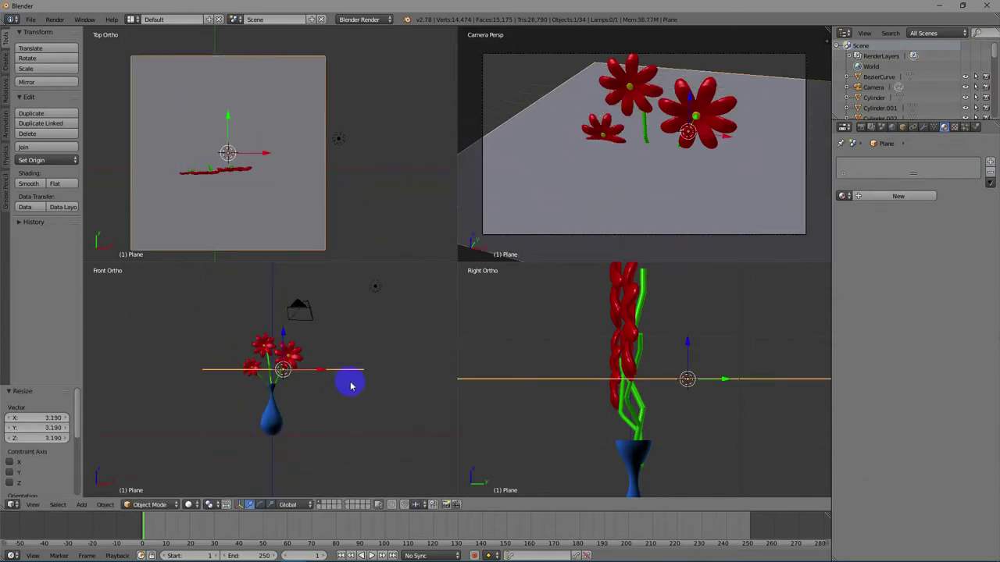
key("g")
left_click(337, 424)
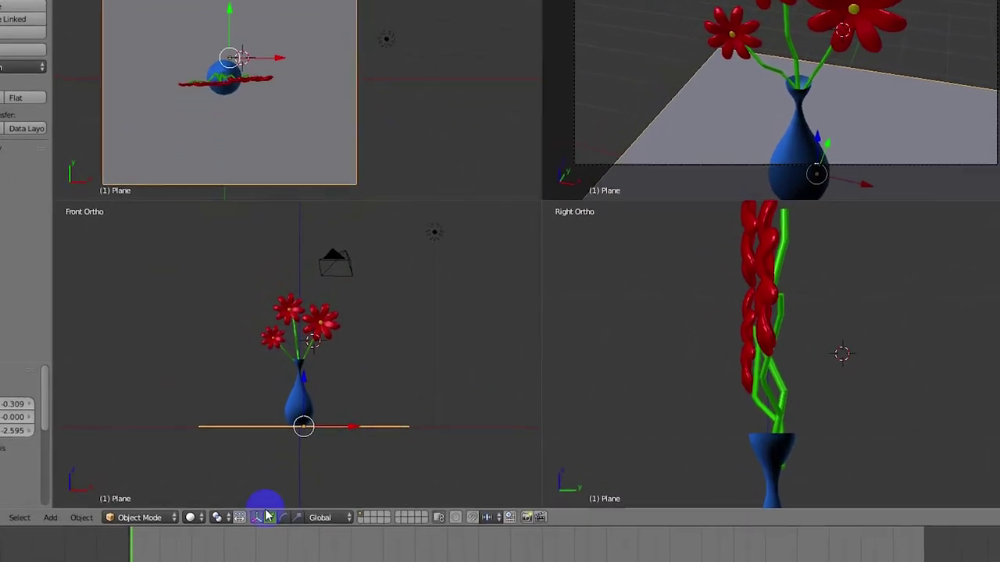
Switch the viewport shading to Material.
left_click(199, 518)
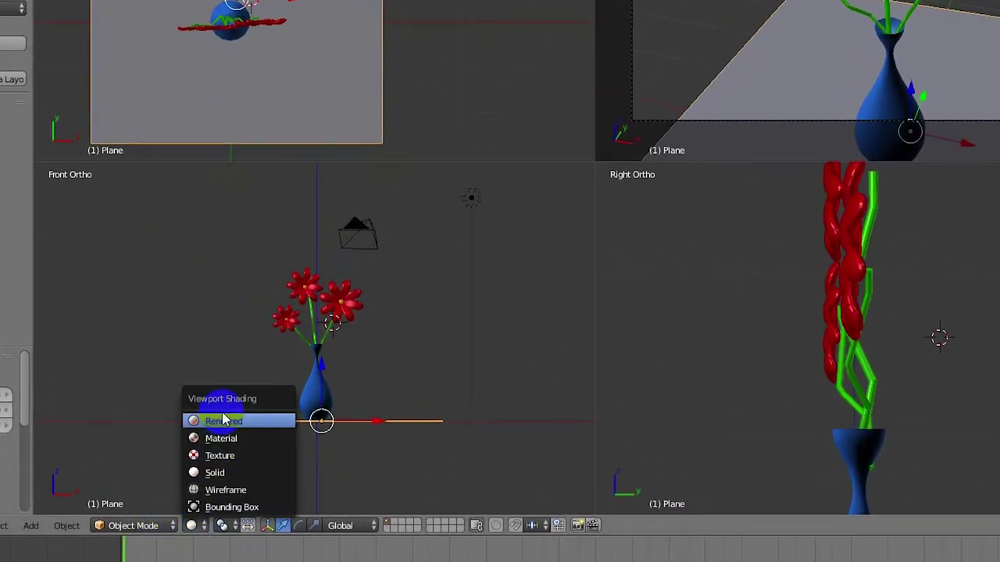
left_click(222, 439)
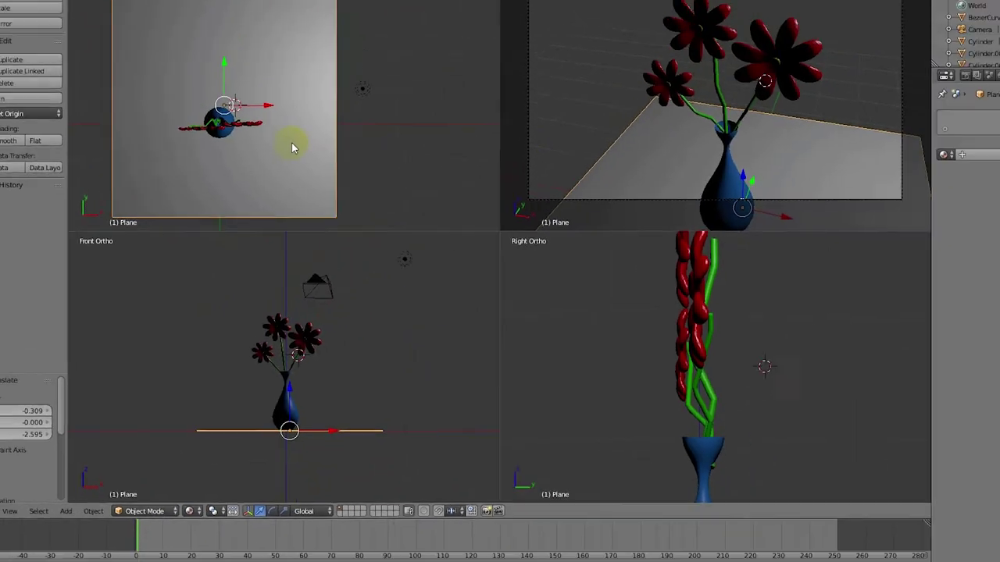
Duplicate the lamp at an offset of -7.193 X and -3.930 Y in the top view, and duplicate that copy at 6.303 X and -0.395 Y.
scroll(313, 90, "down", 2)
right_click(364, 29)
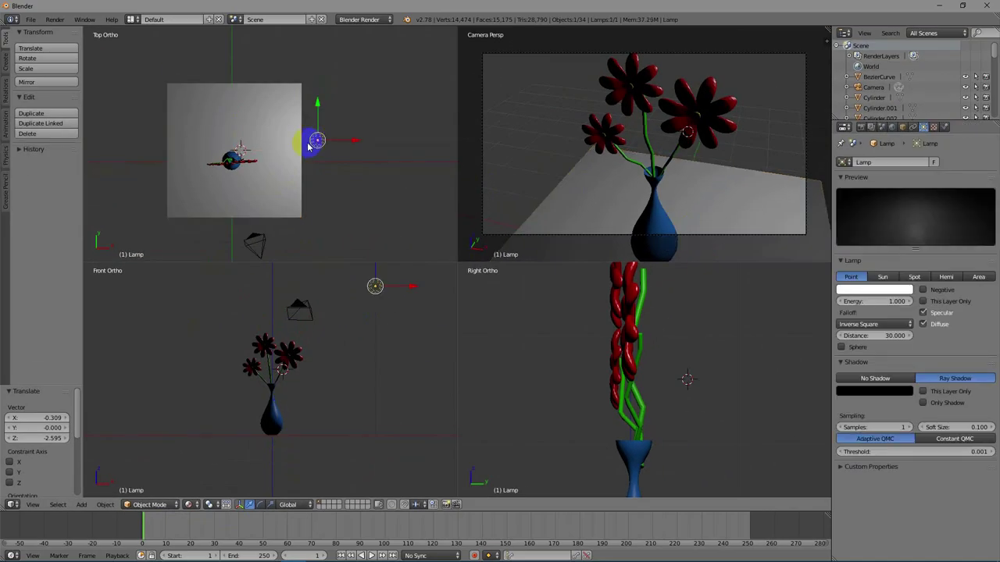
key("shift+d")
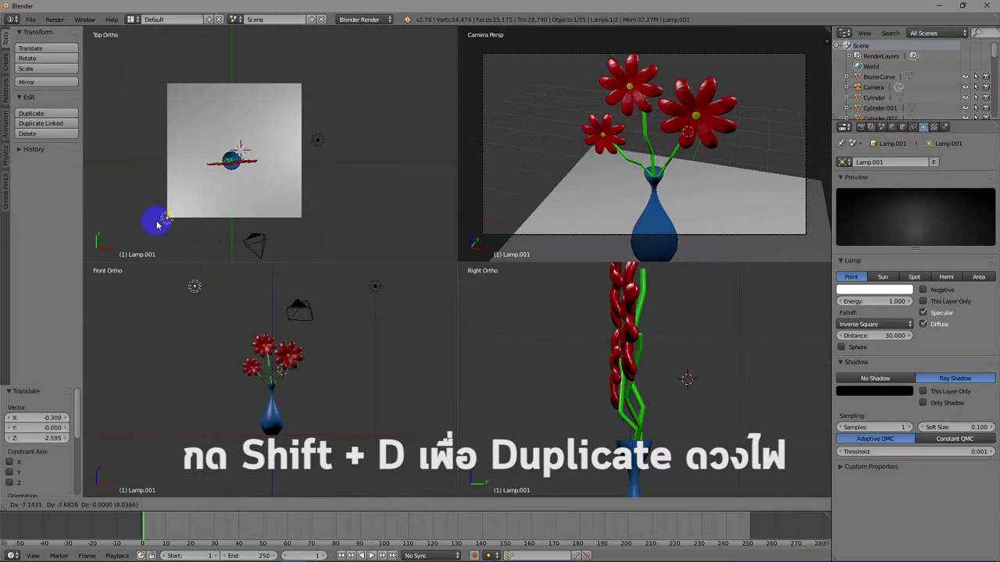
left_click(157, 225)
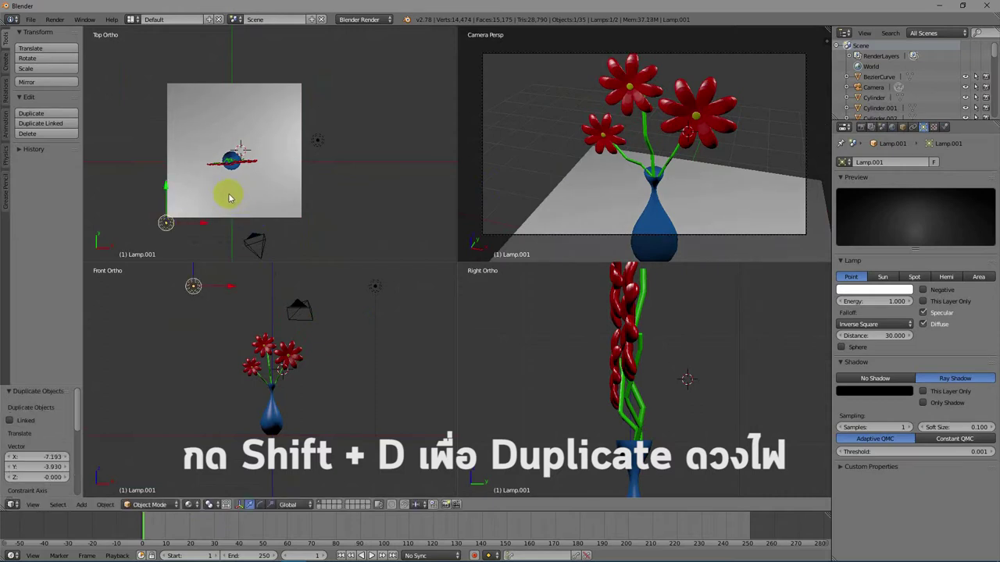
key("shift+d")
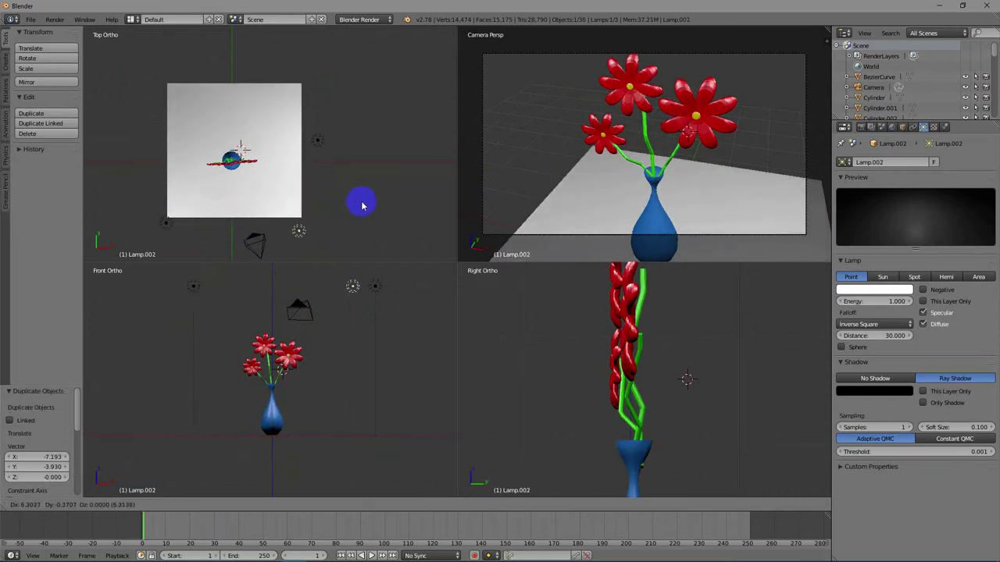
left_click(362, 205)
Move the ground plane by -0.717 in X and 1.730 in Y in the top view so it extends behind the vase.
right_click(281, 194)
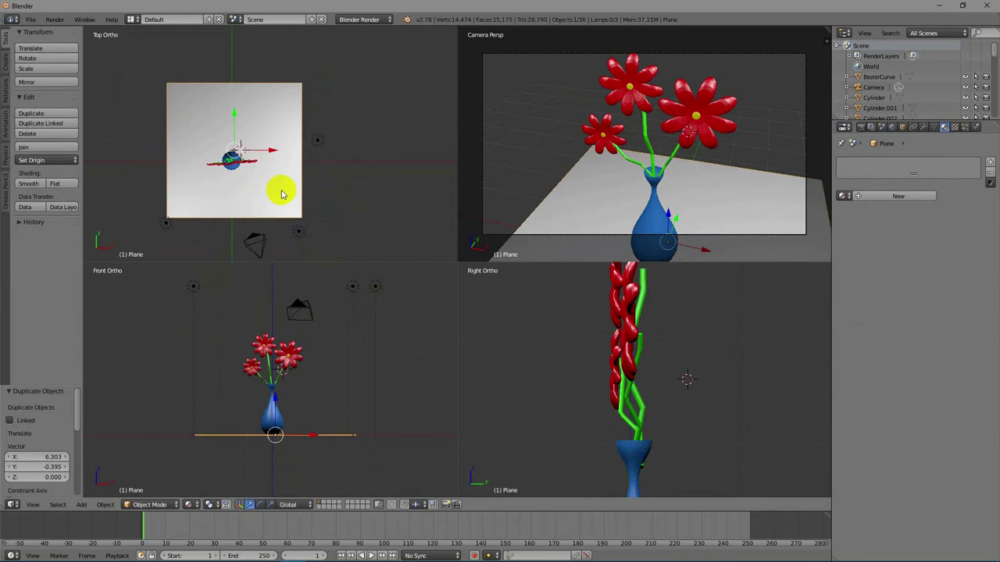
key("g")
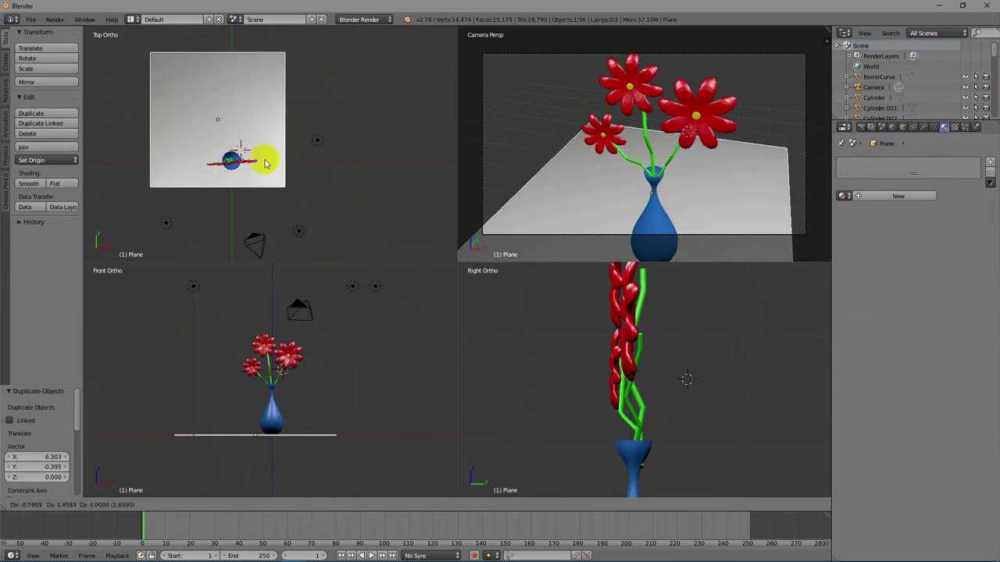
left_click(264, 156)
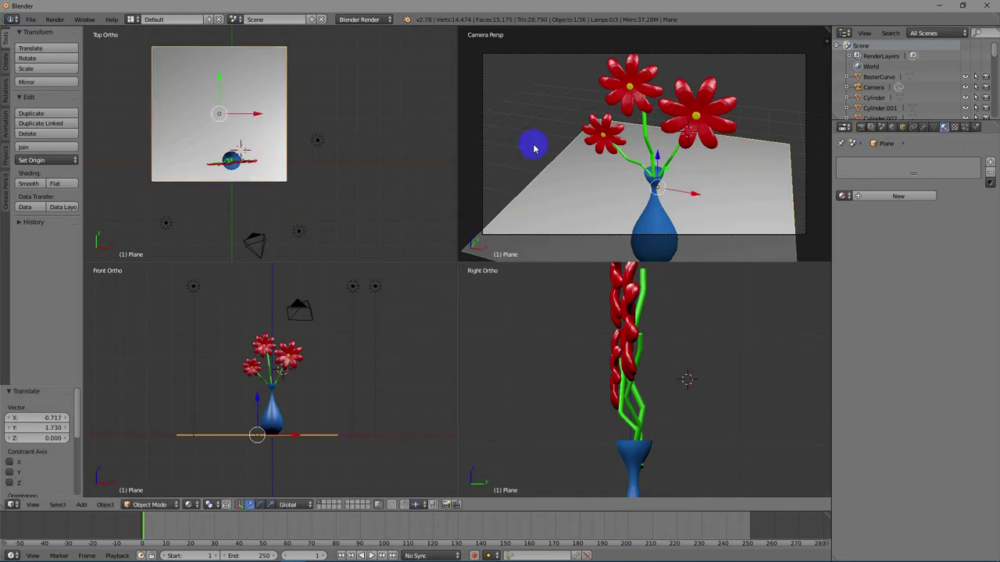
right_click(627, 164)
scroll(724, 159, "up", 1)
scroll(752, 146, "down", 1)
right_click(267, 128)
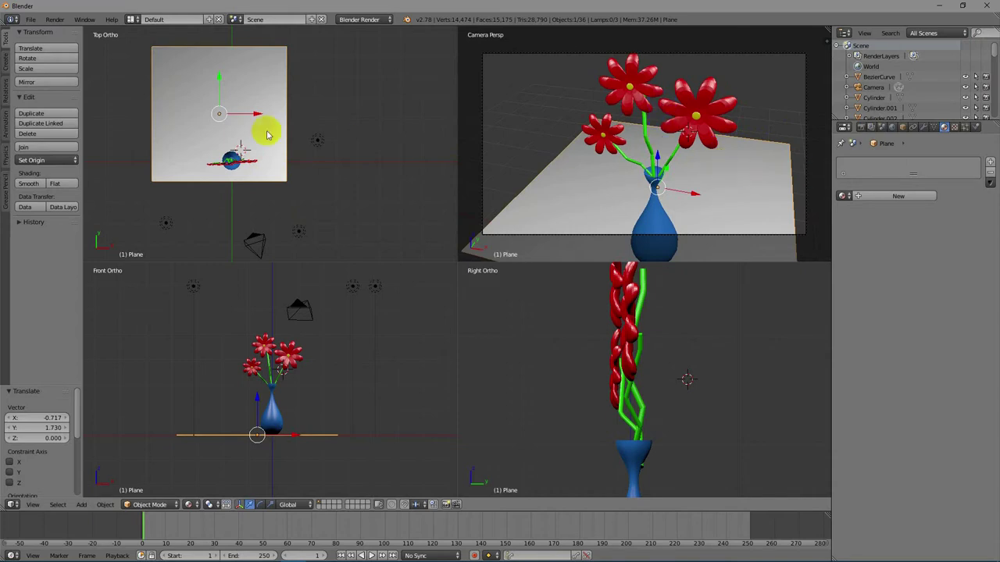
Change the original lamp beside the plane to the Sun type and enable its Sky option.
right_click(318, 141)
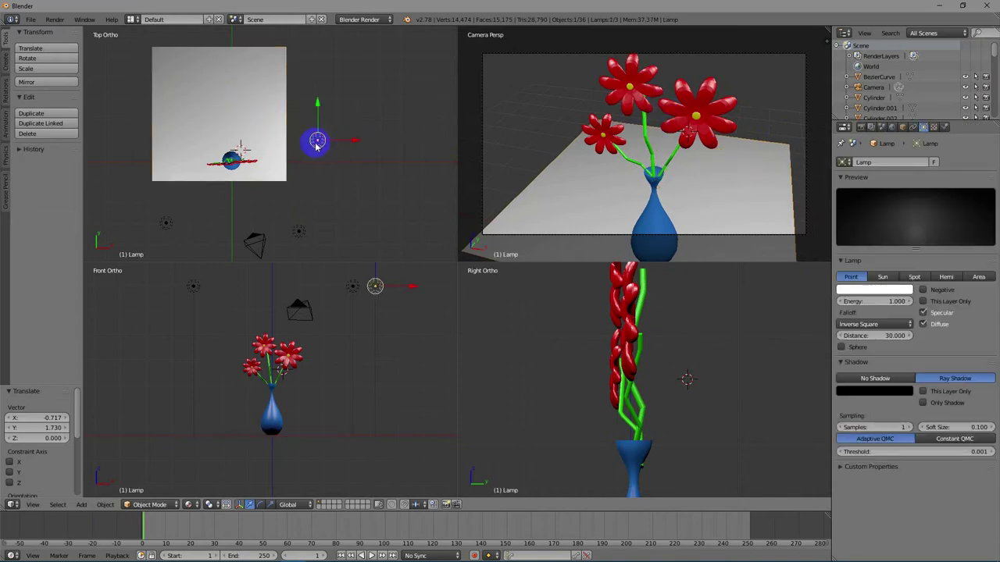
left_click(881, 276)
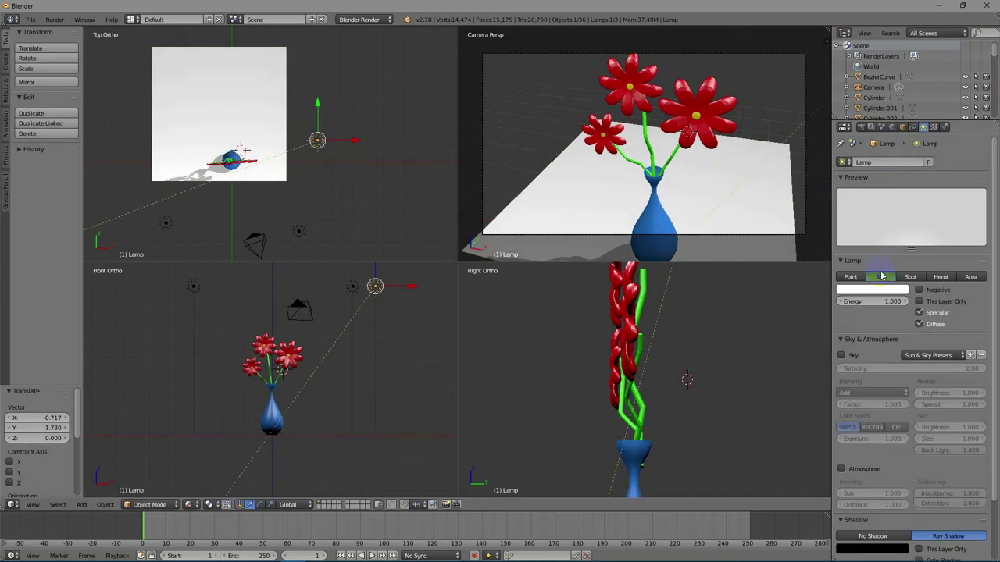
left_click(841, 356)
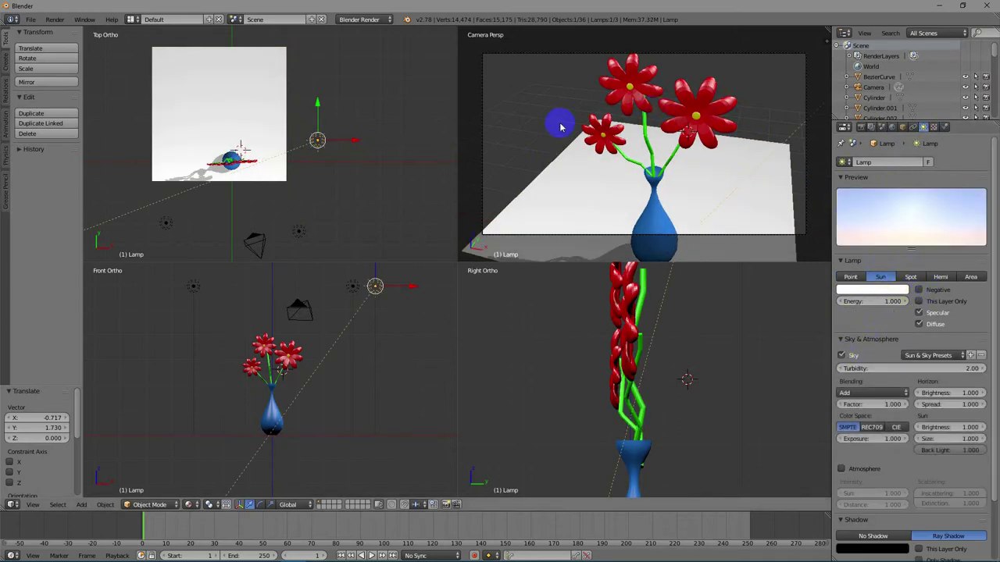
Render the scene through the camera to check the sun and sky lighting, and return to the viewports.
key("F12")
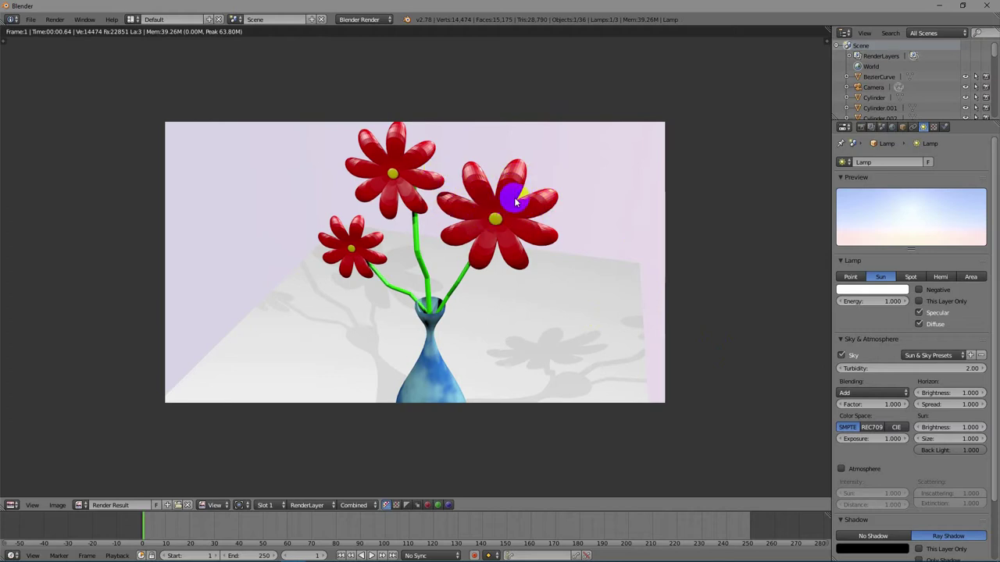
key("Escape")
Apply smooth shading to individual petals of the uppermost flower, one petal at a time.
right_click(635, 72)
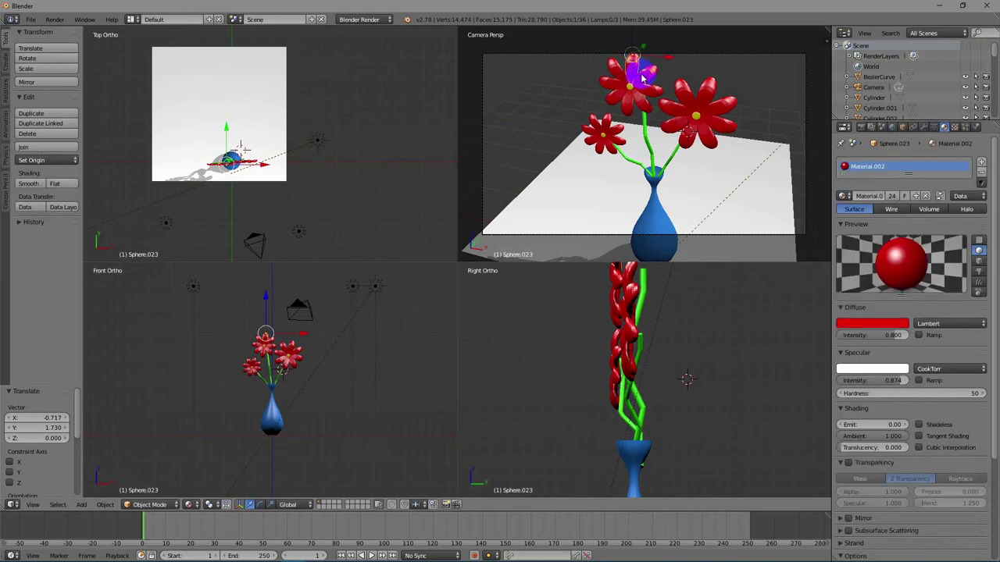
left_click(46, 184)
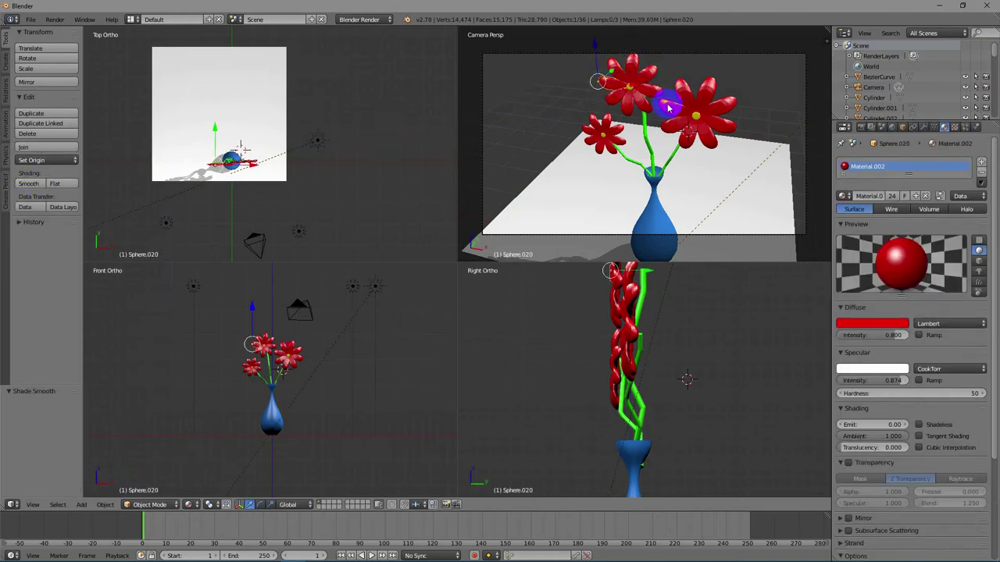
right_click(612, 64)
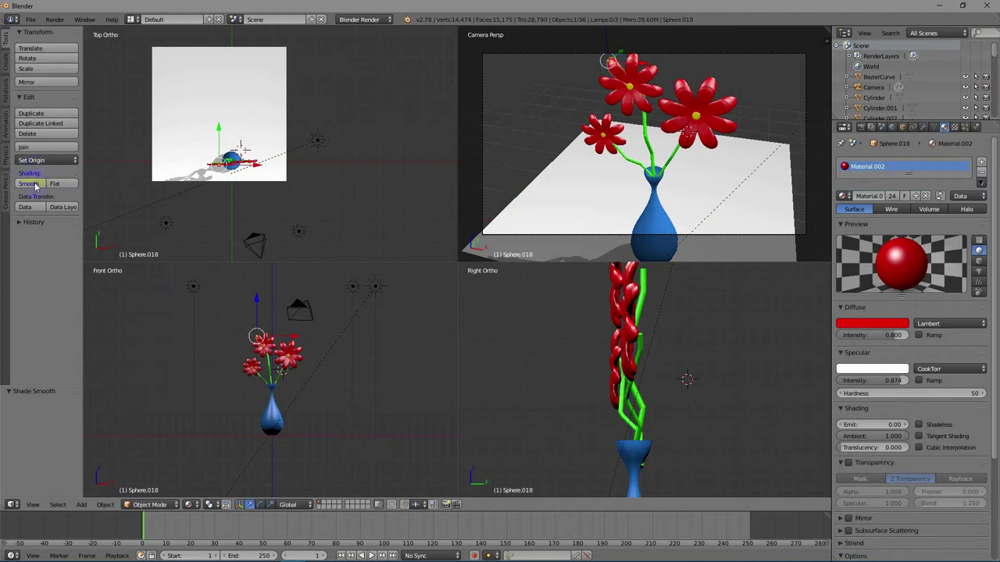
right_click(646, 72)
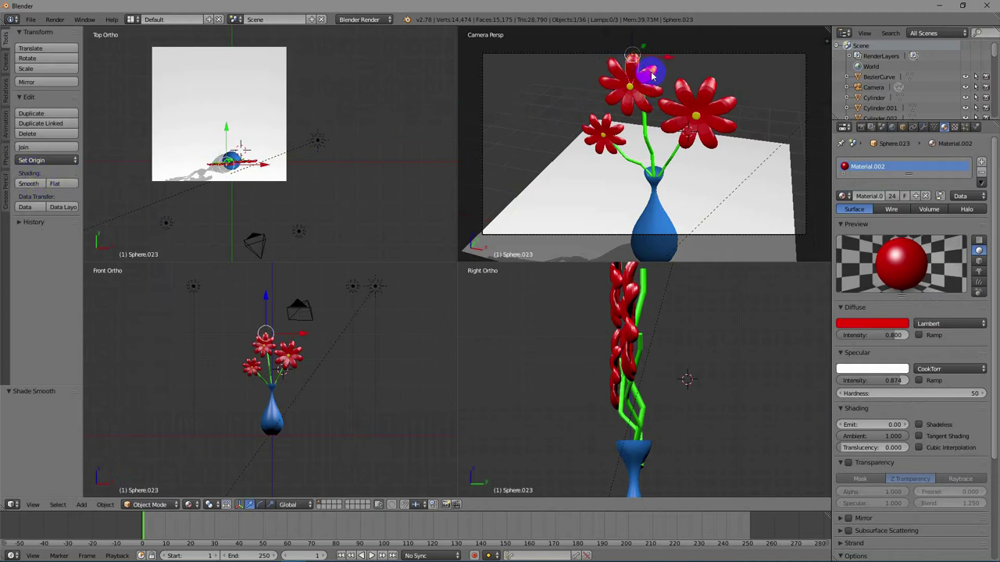
right_click(647, 82, "shift")
right_click(639, 99, "shift")
right_click(631, 105, "shift")
right_click(612, 101, "shift")
right_click(598, 128, "shift")
right_click(671, 105, "shift")
right_click(668, 129, "shift")
right_click(685, 139, "shift")
right_click(705, 139, "shift")
right_click(725, 129, "shift")
right_click(726, 113, "shift")
right_click(723, 98, "shift")
right_click(687, 92, "shift")
right_click(685, 89, "shift")
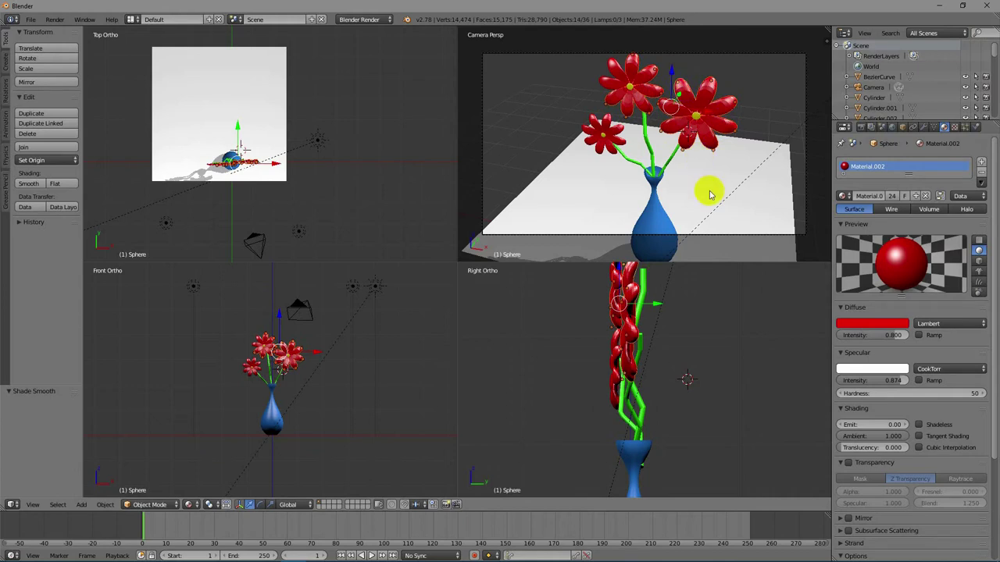
Select every object in the scene and apply smooth shading to all of them at once.
key("a")
key("a")
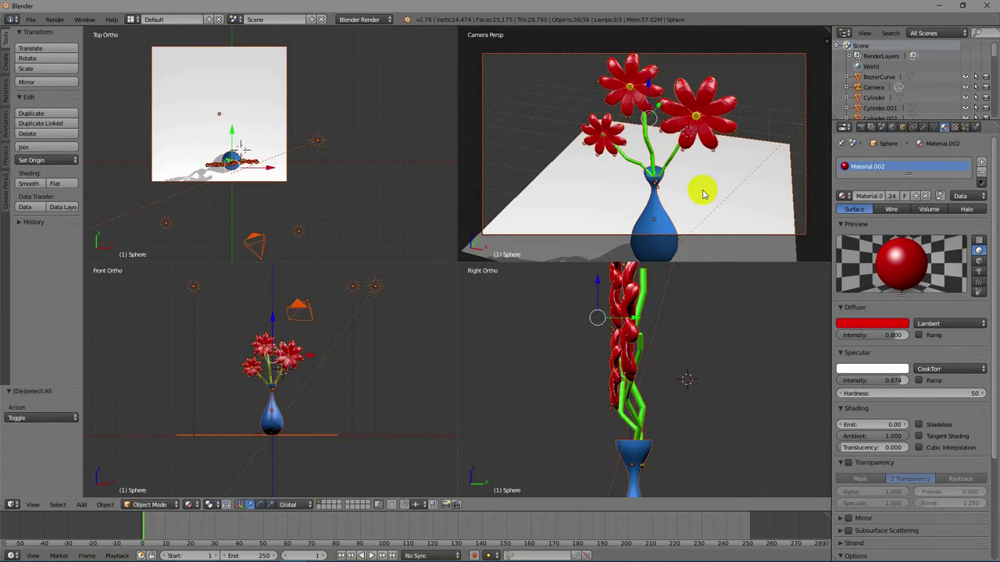
left_click(38, 184)
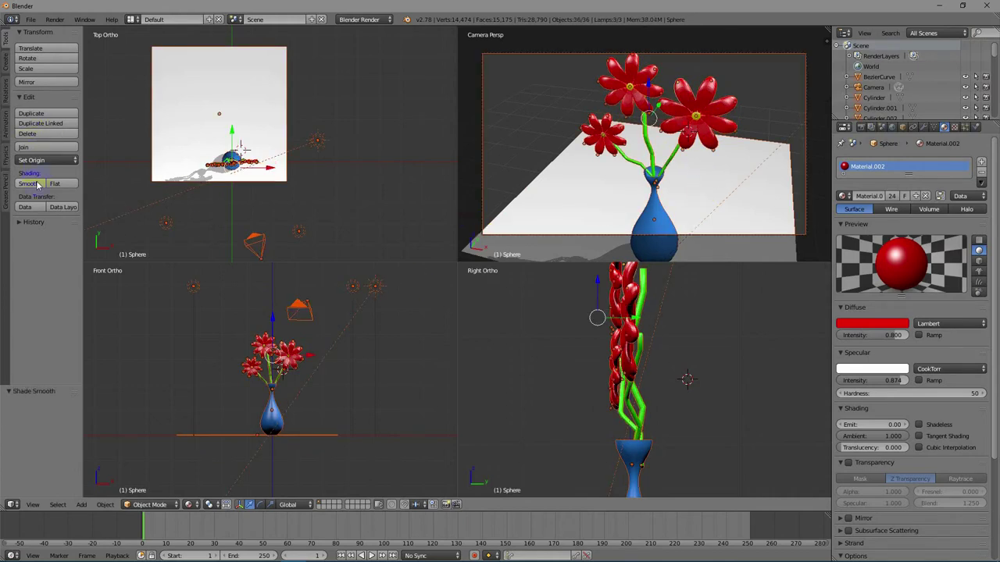
right_click(567, 180)
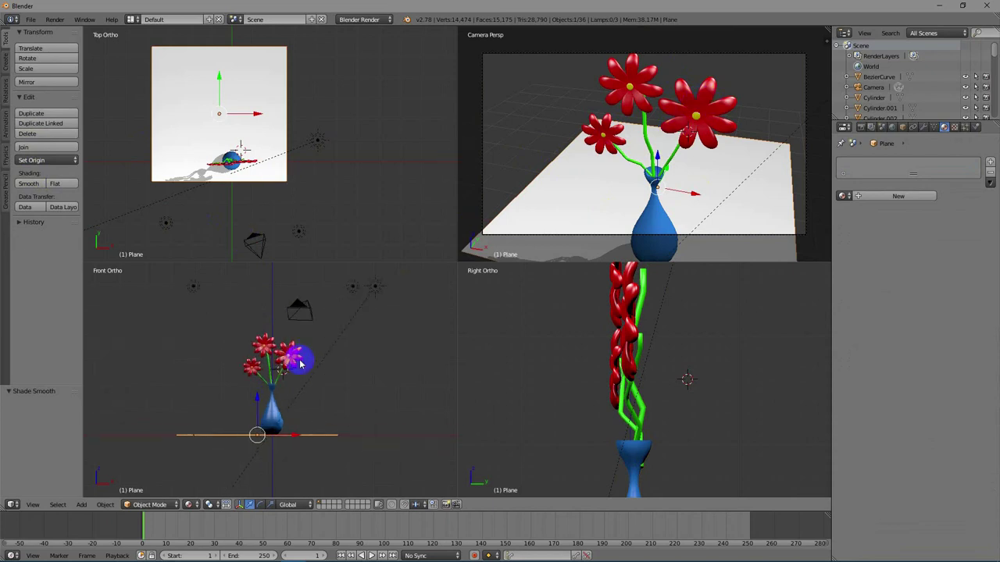
scroll(647, 380, "down", 2)
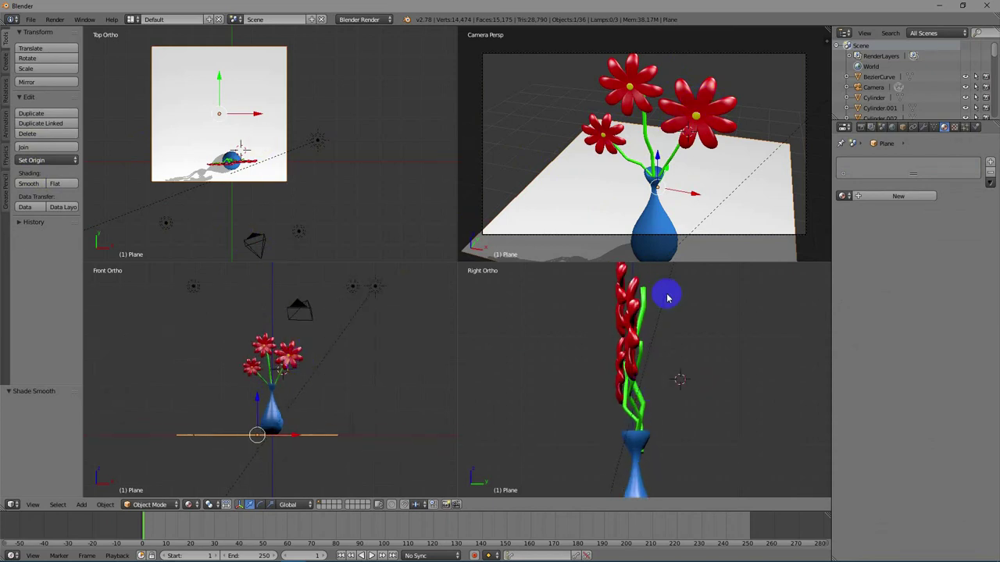
right_click(722, 111)
key("a")
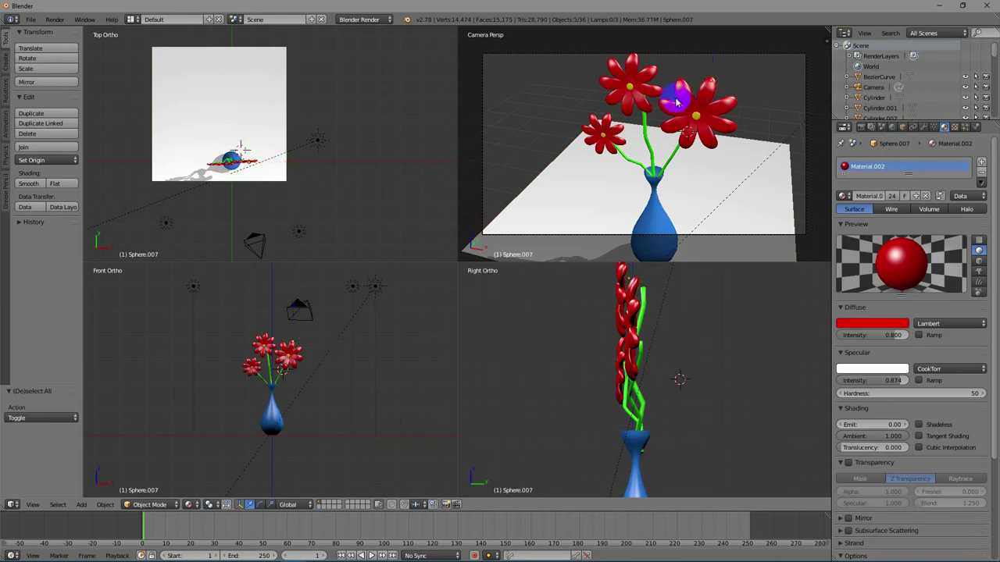
Rotate all petals and the yellow centre of the largest flower together by -28.524° in the top view, and render the scene.
right_click(703, 92)
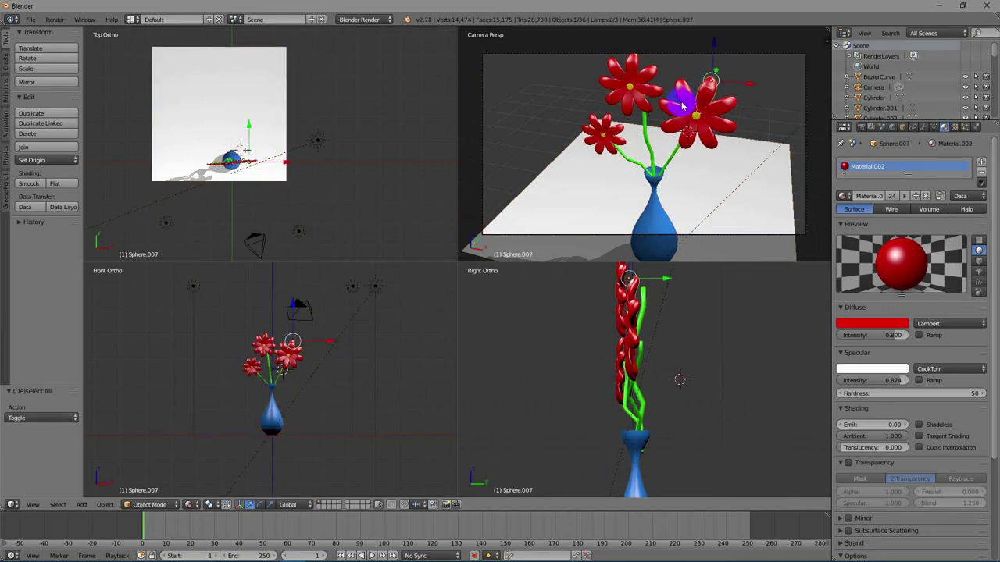
right_click(678, 106, "shift")
right_click(676, 113, "shift")
right_click(687, 129, "shift")
right_click(702, 140, "shift")
right_click(717, 126, "shift")
right_click(723, 102, "shift")
right_click(703, 117, "shift")
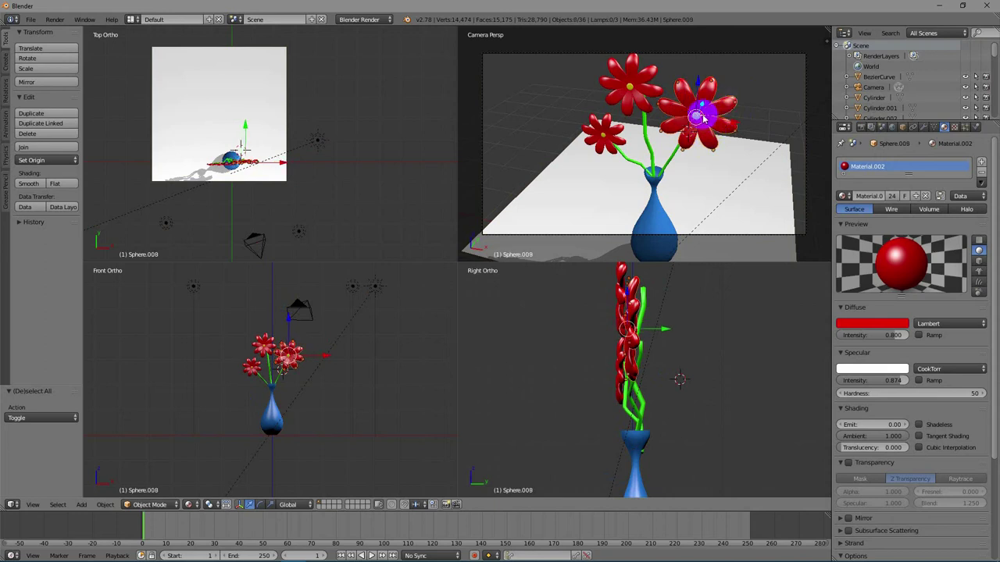
right_click(697, 117)
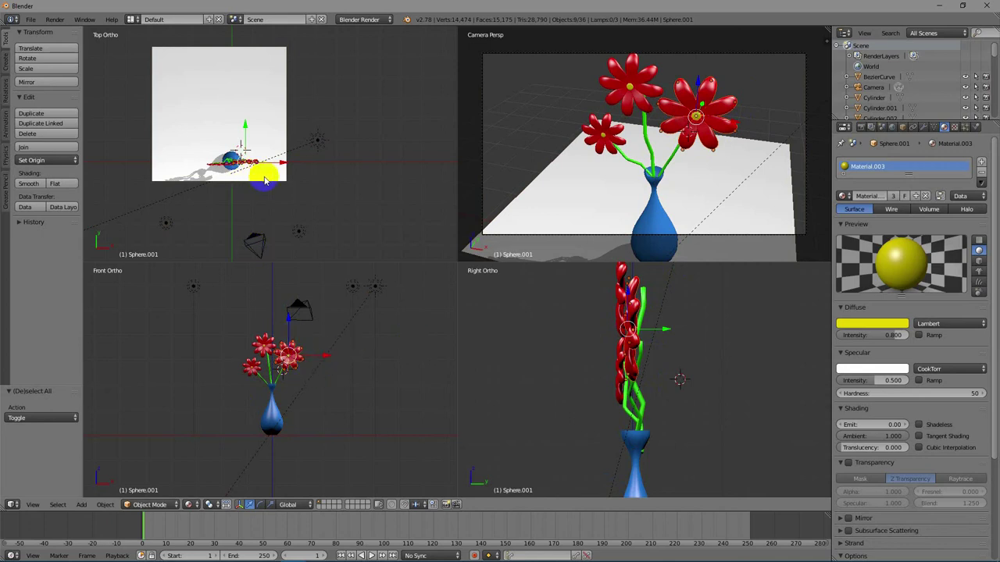
scroll(258, 173, "up", 6)
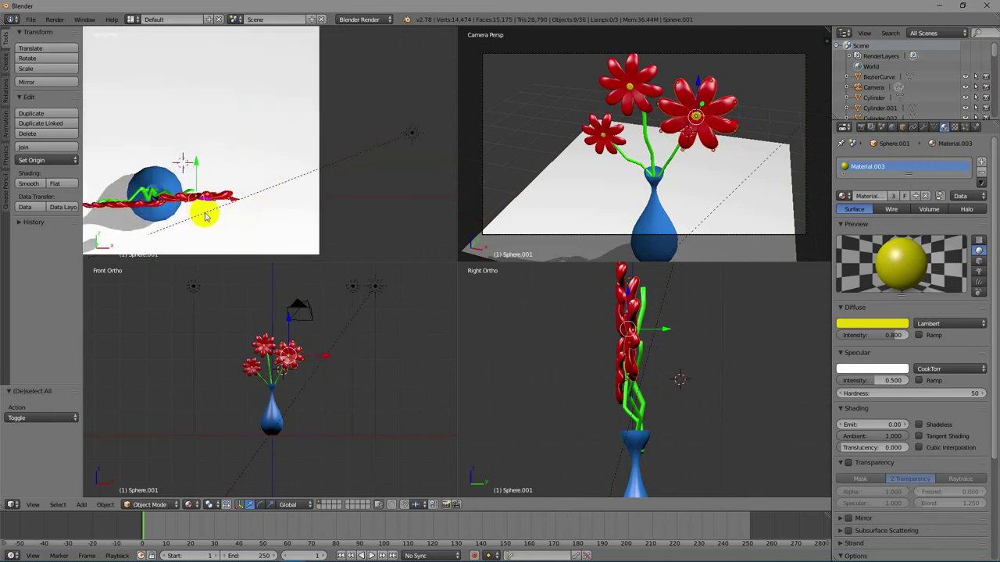
scroll(224, 205, "up", 1)
middle_click_drag(225, 204, 338, 122, "shift")
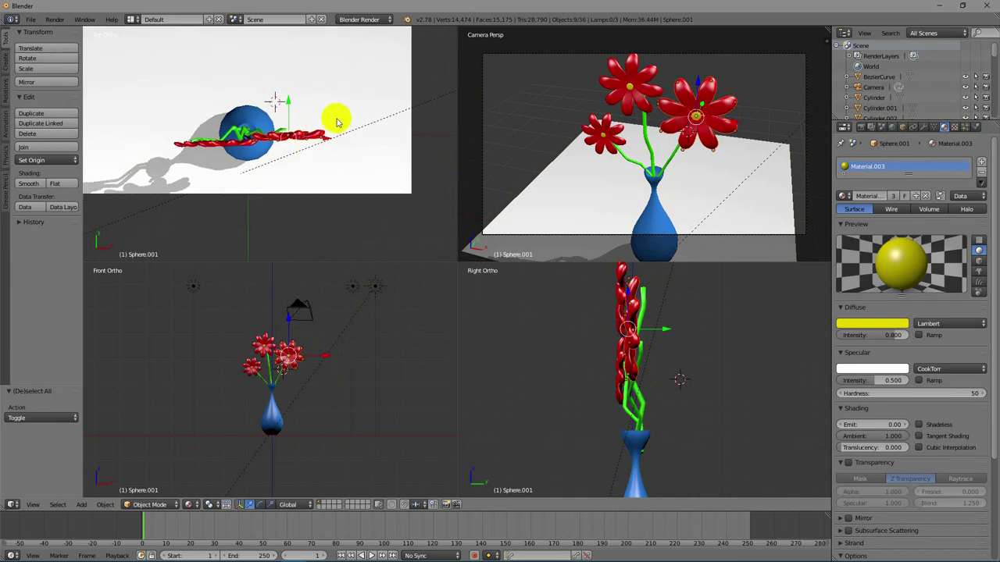
key("r")
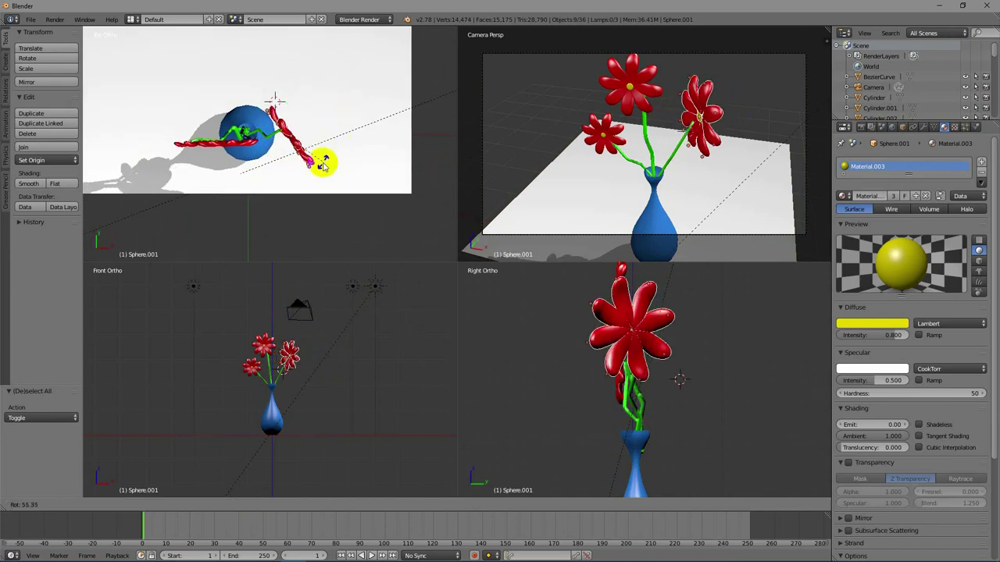
left_click(336, 80)
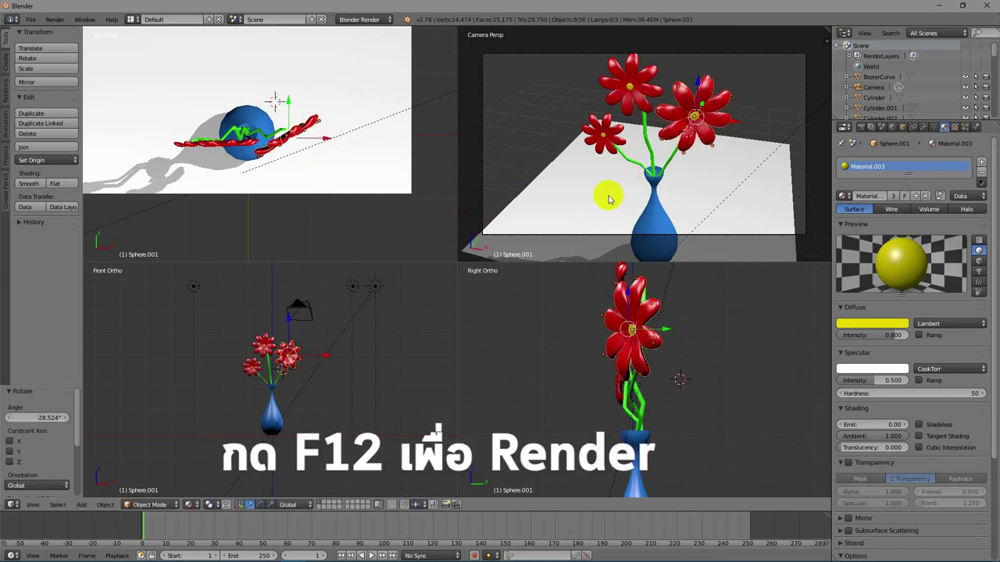
key("F12")
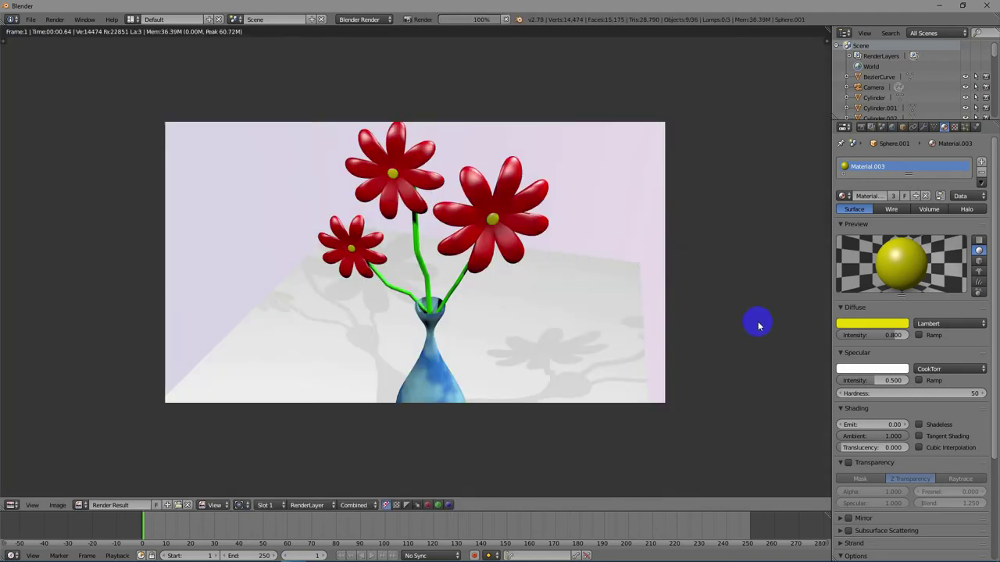